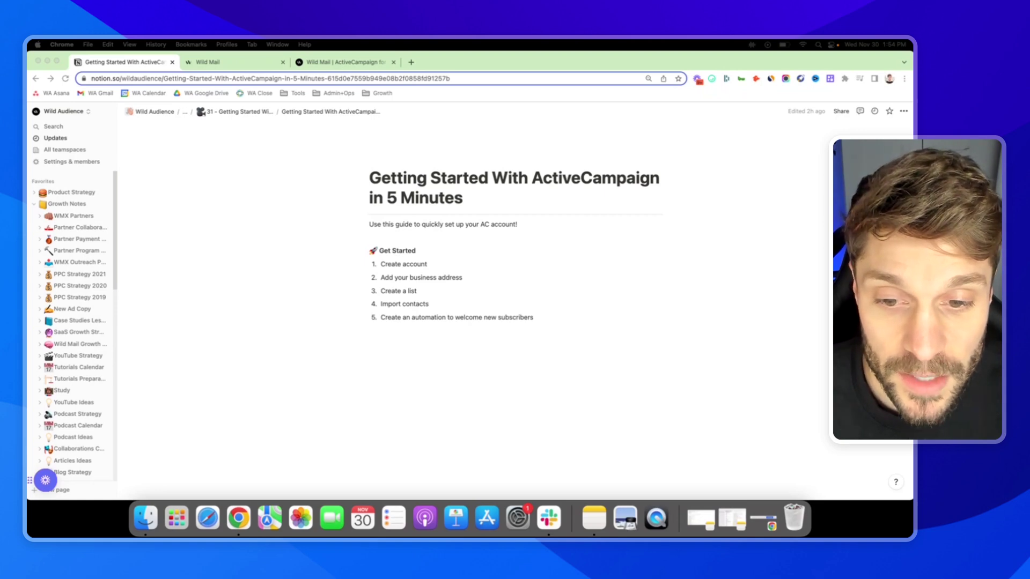
Step: Highlight '1. Create account' in the Notion guide, then switch to the Wild Mail website
left_click_drag(427, 264, 381, 264)
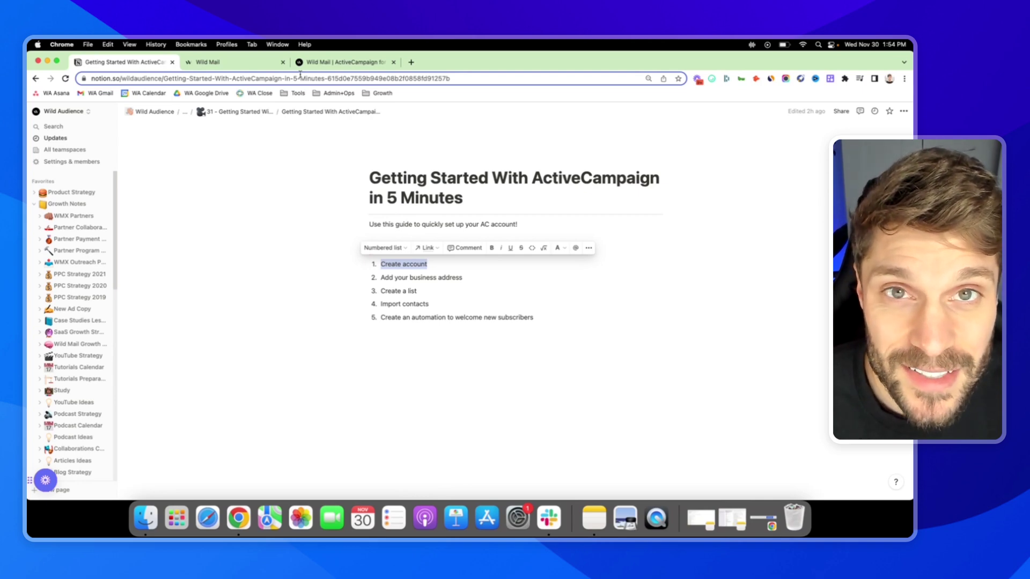
left_click(311, 63)
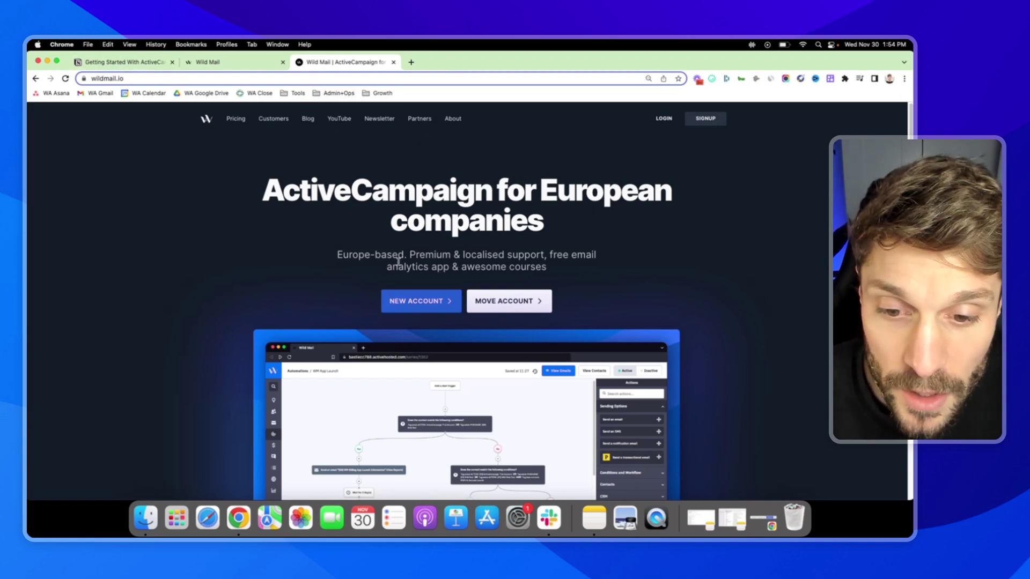
Step: View Wild Mail's new-account signup form in a new tab, then return to the ActiveCampaign dashboard
right_click(420, 298)
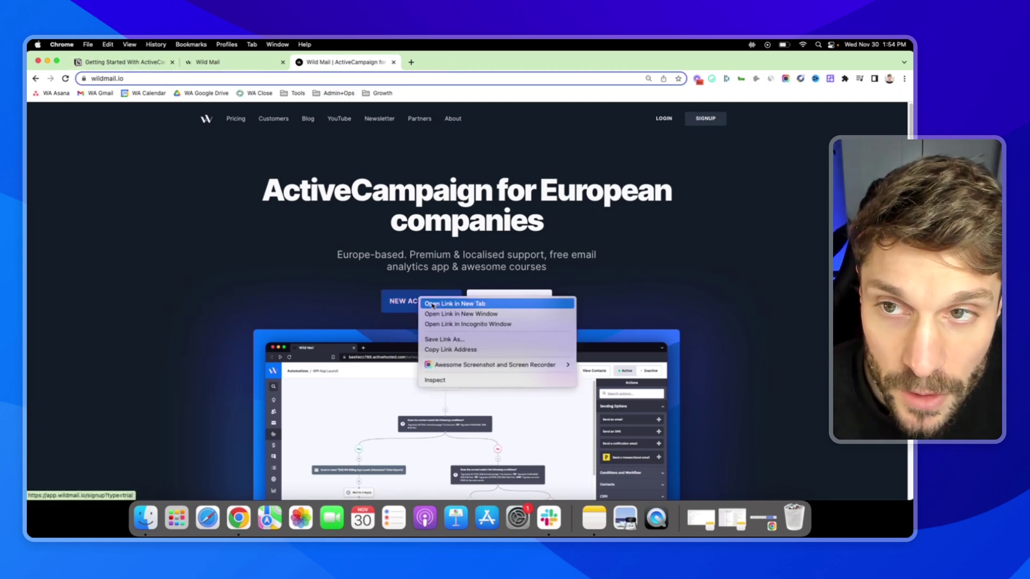
left_click(433, 304)
key("ctrl+Tab")
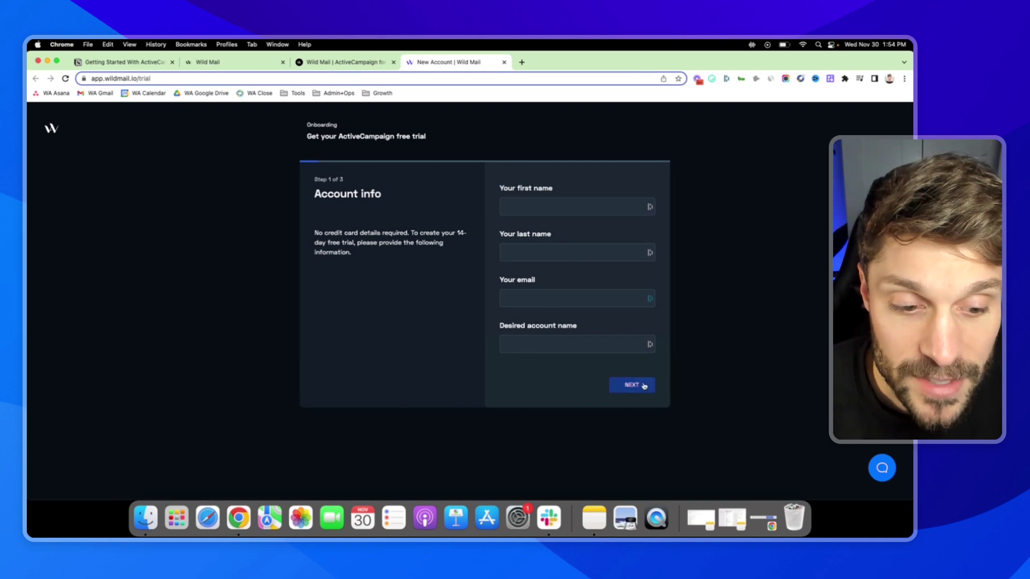
left_click(225, 61)
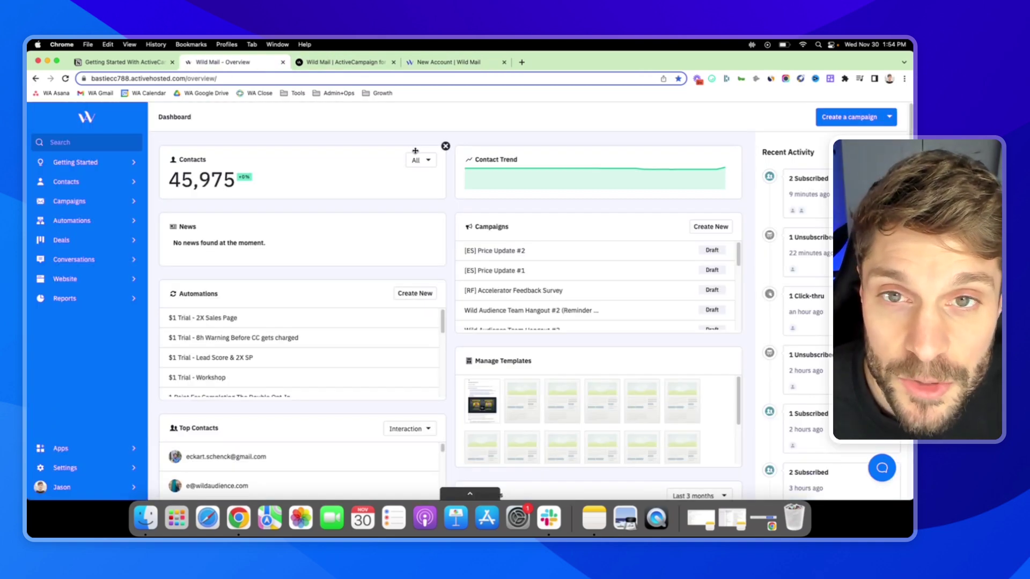
Step: Back in the Notion guide, highlight step '2. Add your business address'
key("super+1")
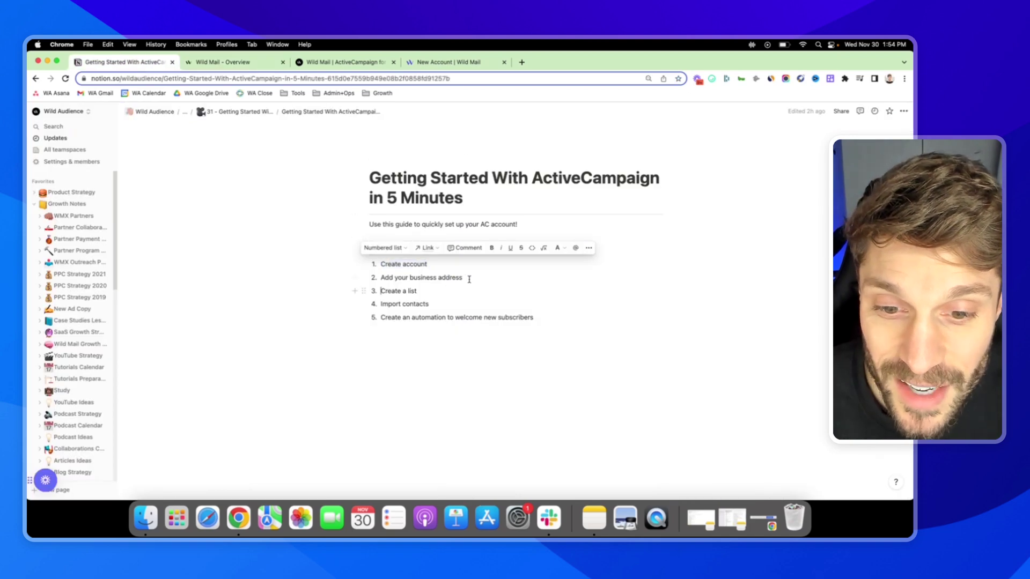
left_click_drag(469, 279, 379, 277)
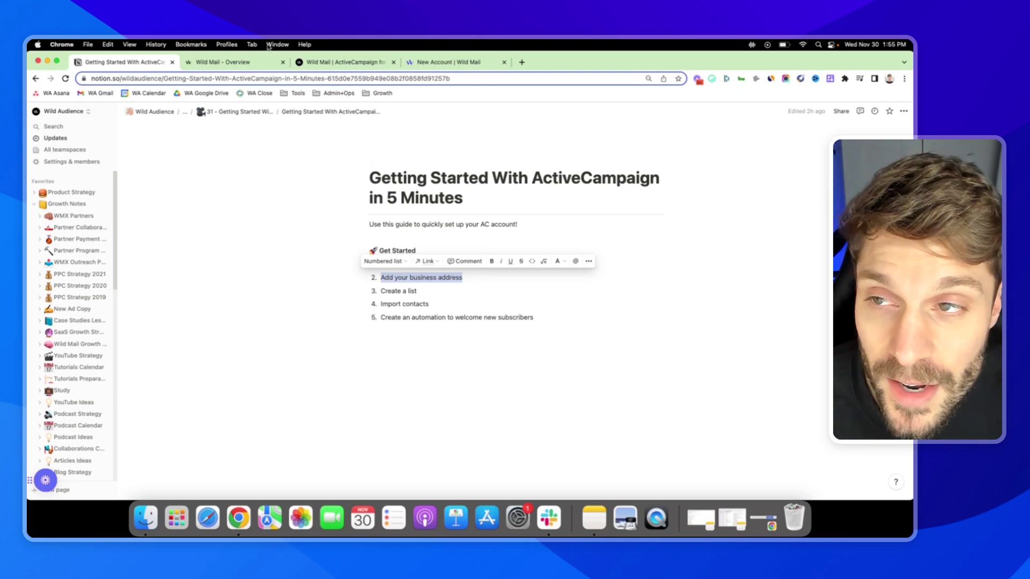
Step: Open Settings > Addresses and expand the Wild Audience S.L. address to review its fields
left_click(263, 62)
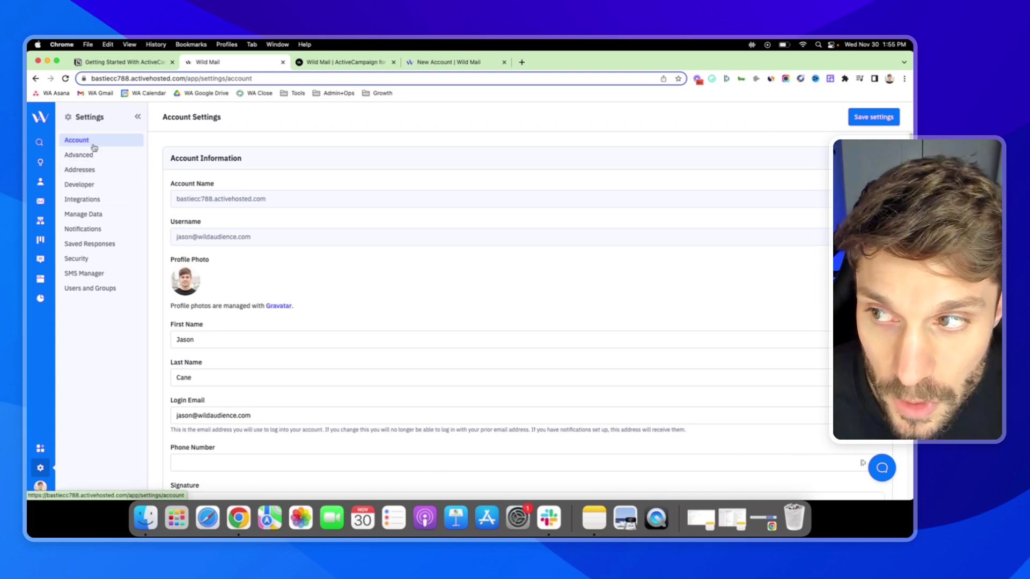
left_click(90, 170)
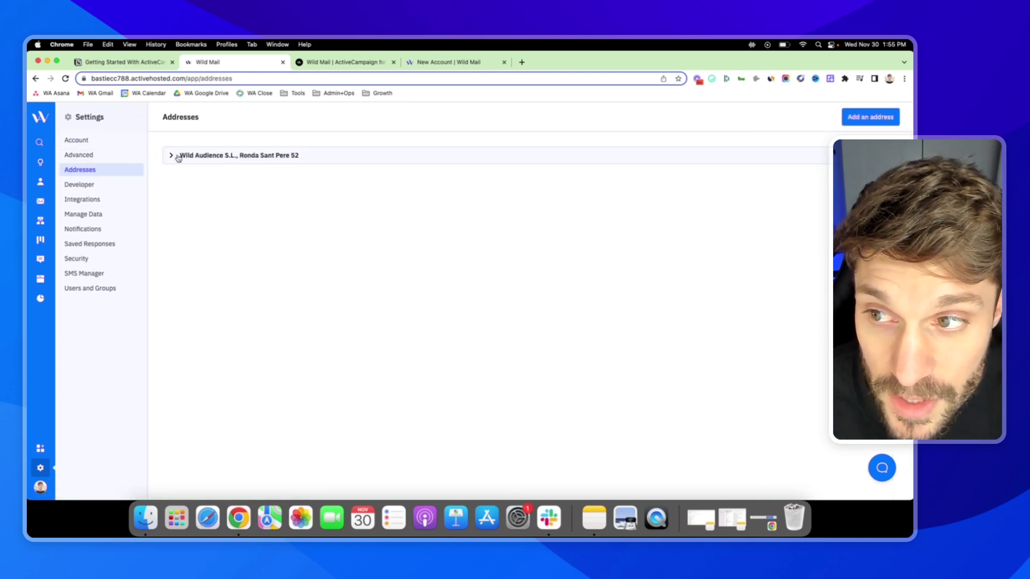
left_click(172, 156)
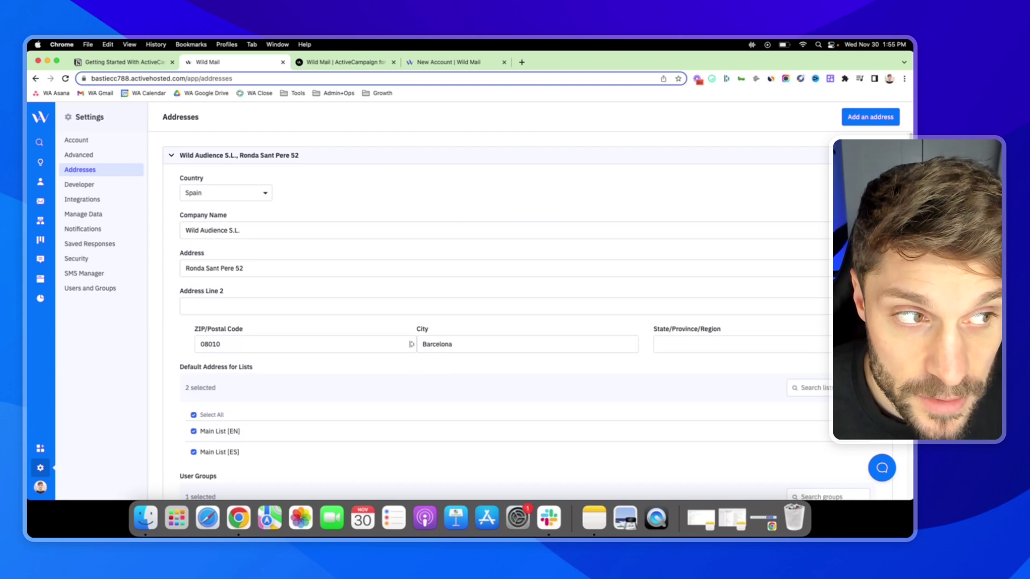
scroll(246, 208, "down", 1)
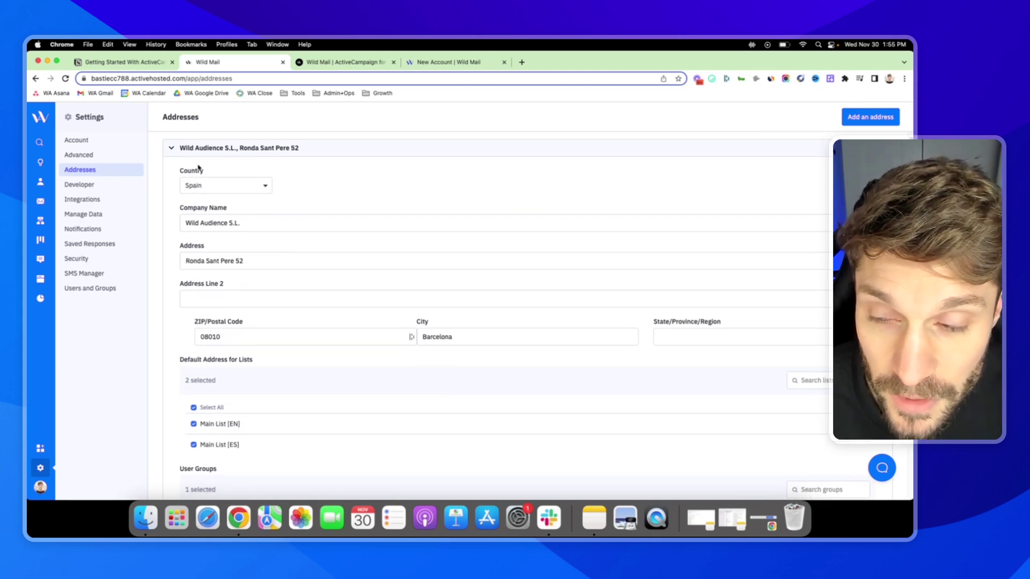
scroll(292, 200, "down", 5)
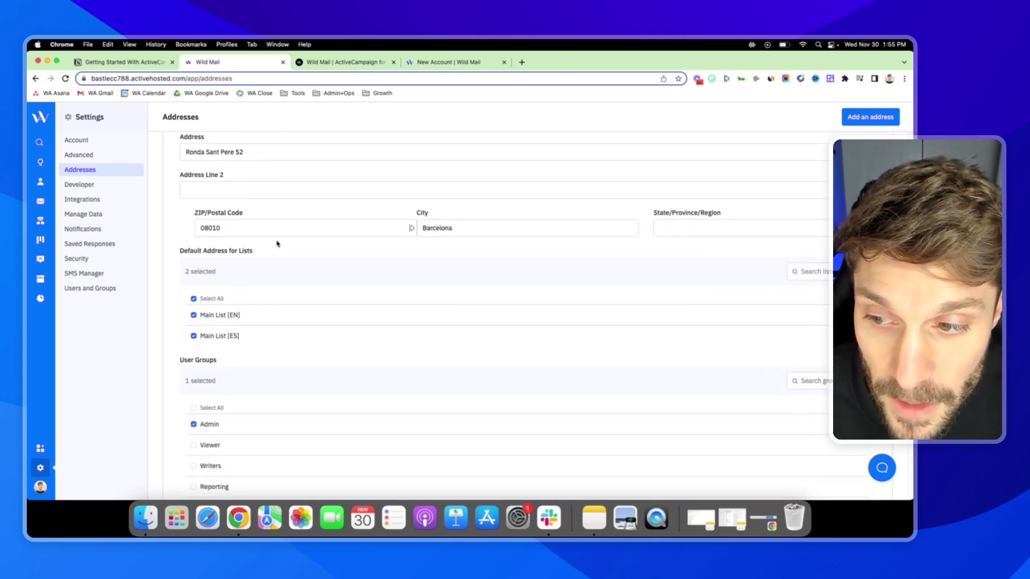
scroll(276, 244, "down", 1)
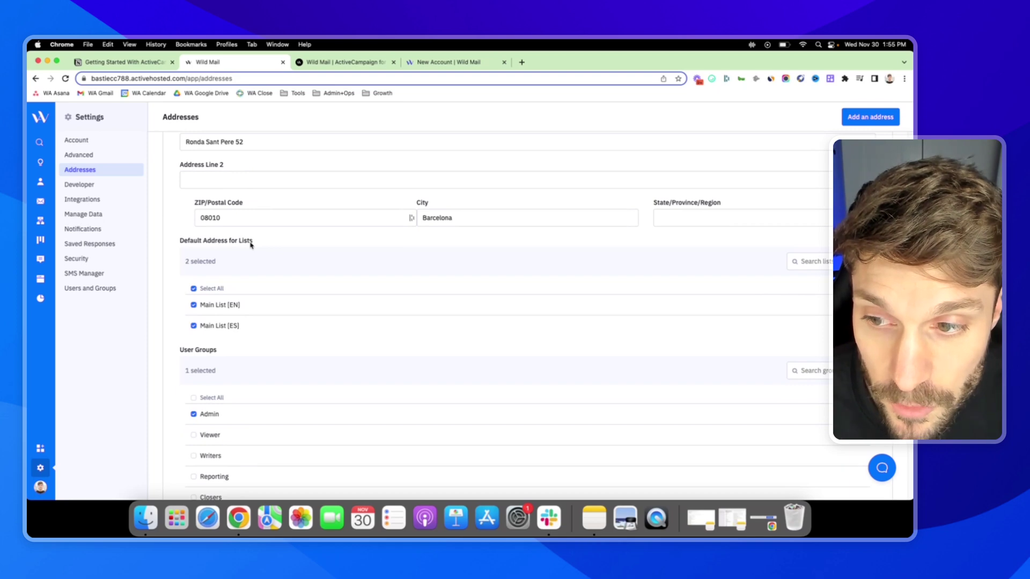
scroll(233, 300, "down", 2)
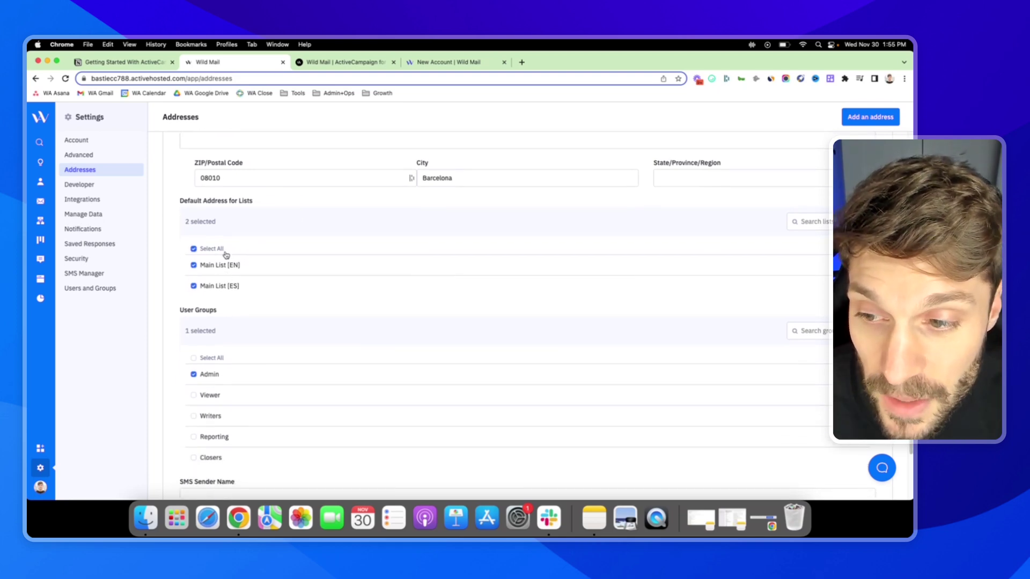
scroll(222, 273, "down", 1)
scroll(221, 272, "down", 2)
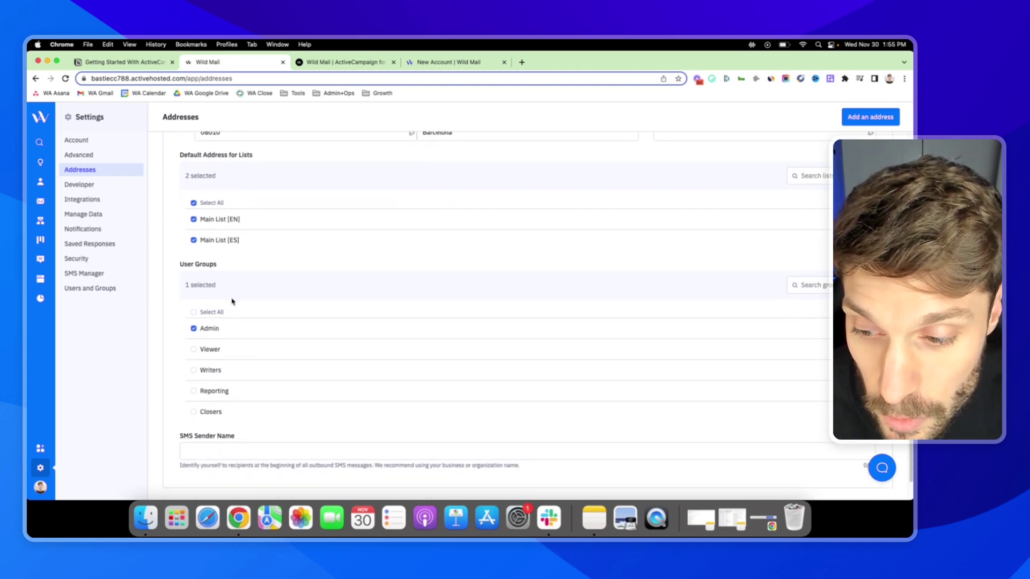
scroll(217, 414, "down", 1)
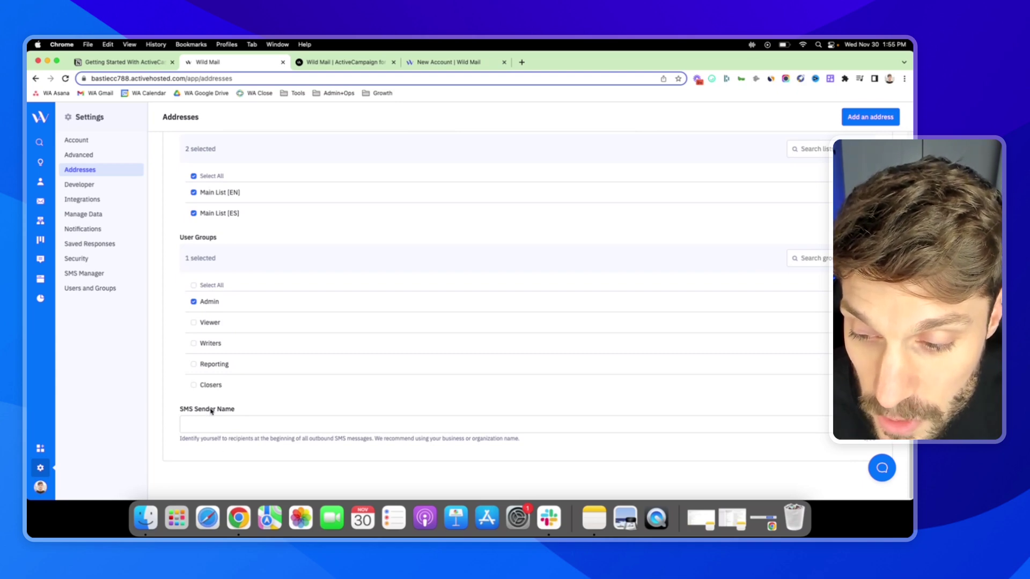
Step: Point out the SMS Sender Name field and its explanation in the address details
left_click_drag(173, 444, 416, 449)
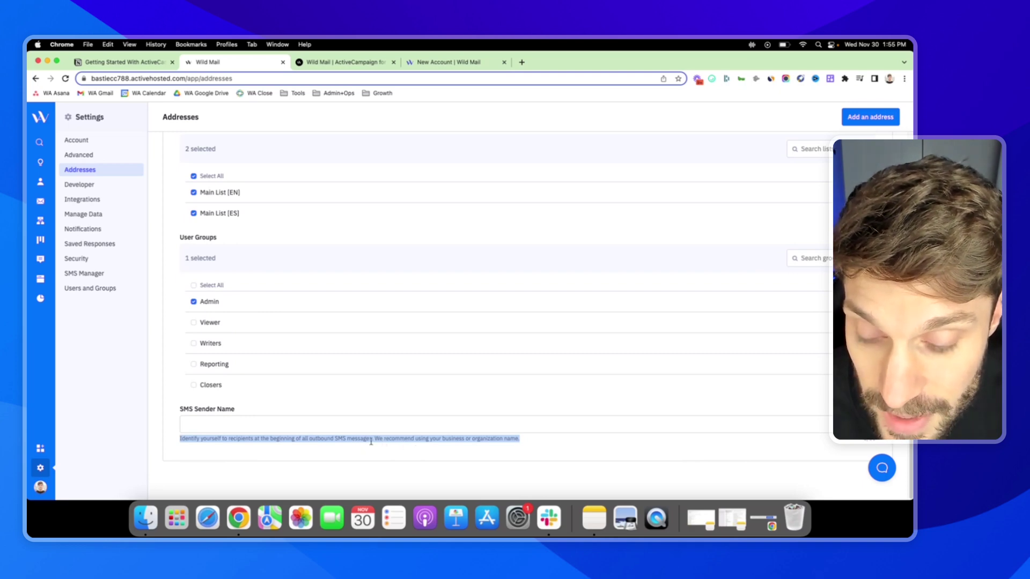
left_click(424, 439)
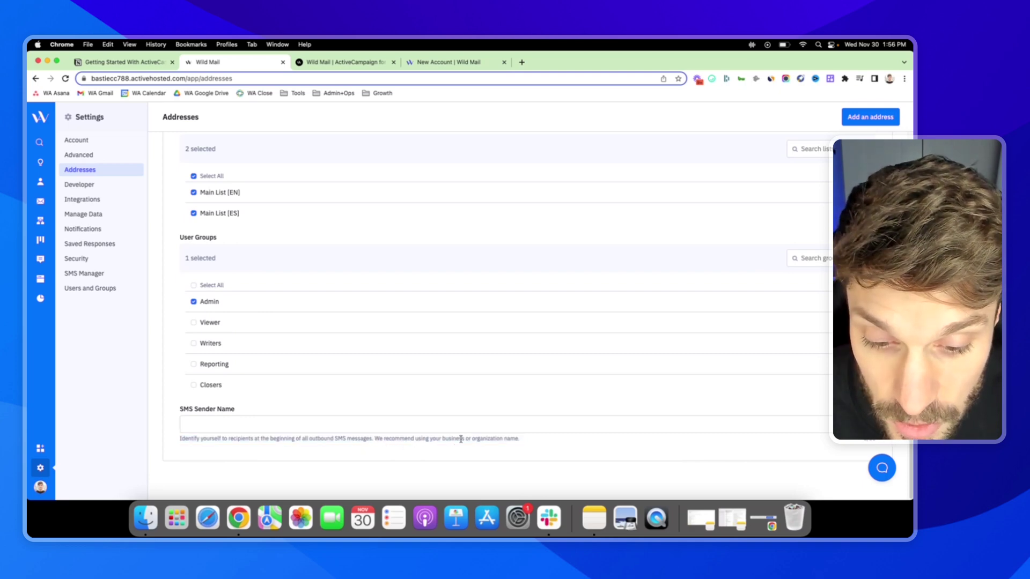
left_click_drag(181, 411, 199, 410)
left_click(230, 411)
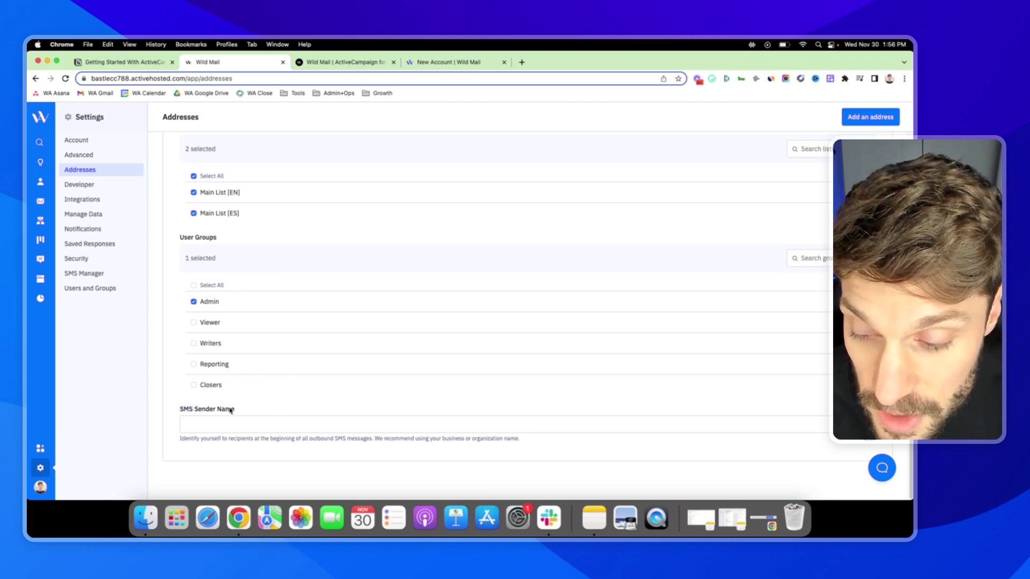
scroll(246, 307, "up", 5)
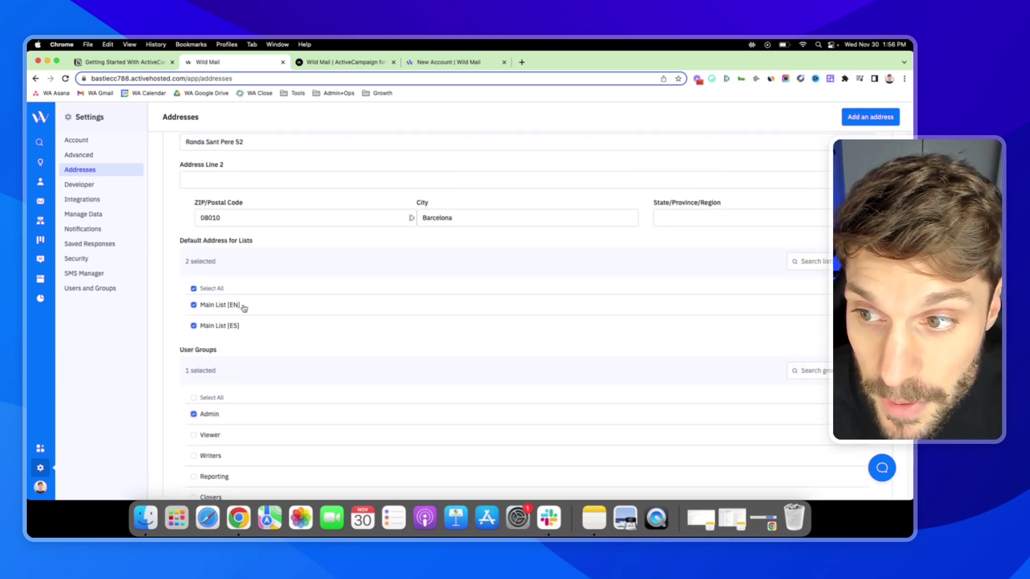
Step: Highlight '3. Create a list' in the Notion guide and return to ActiveCampaign's address settings
left_click(144, 65)
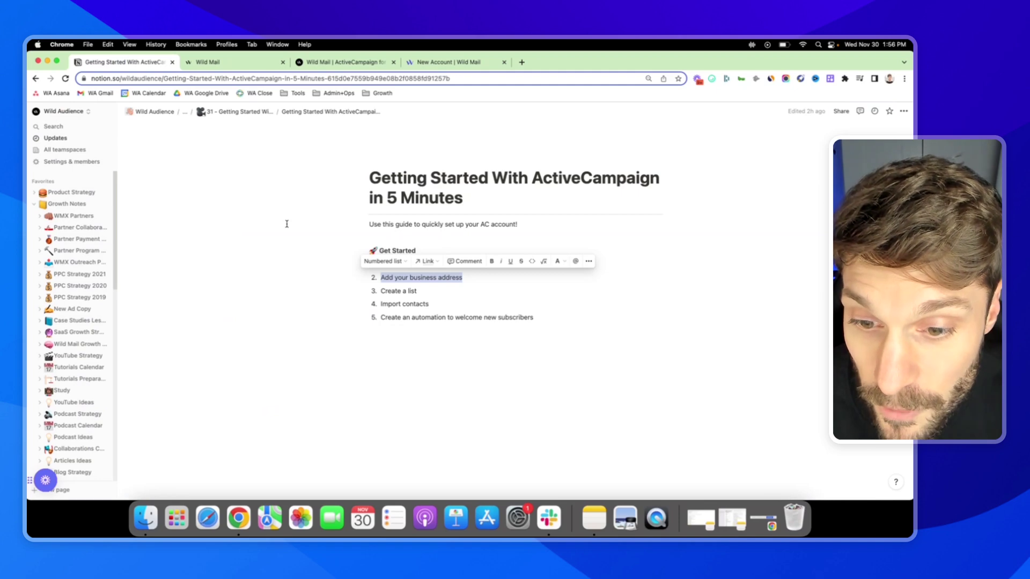
left_click(411, 283)
left_click_drag(419, 293, 376, 291)
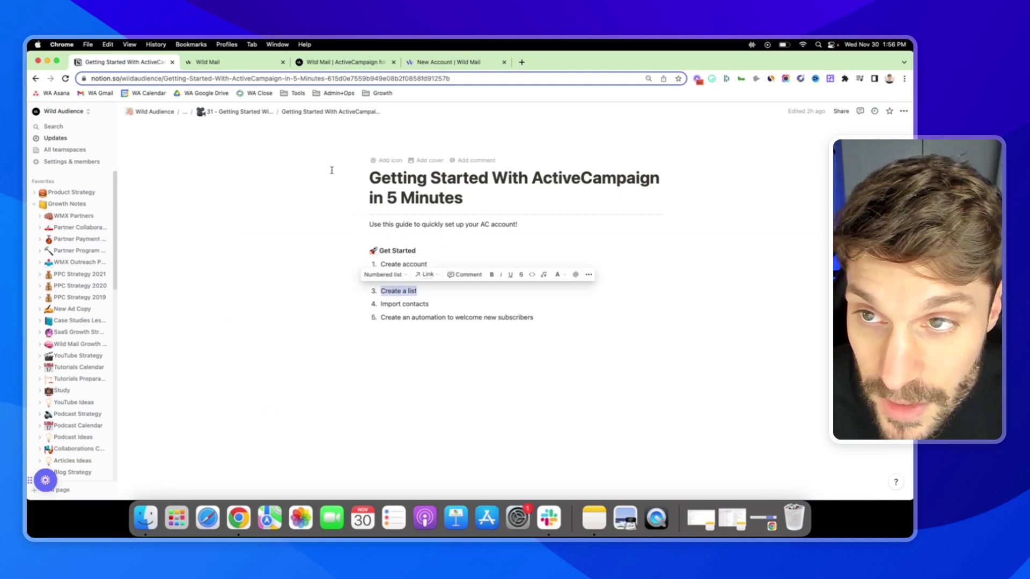
left_click(241, 63)
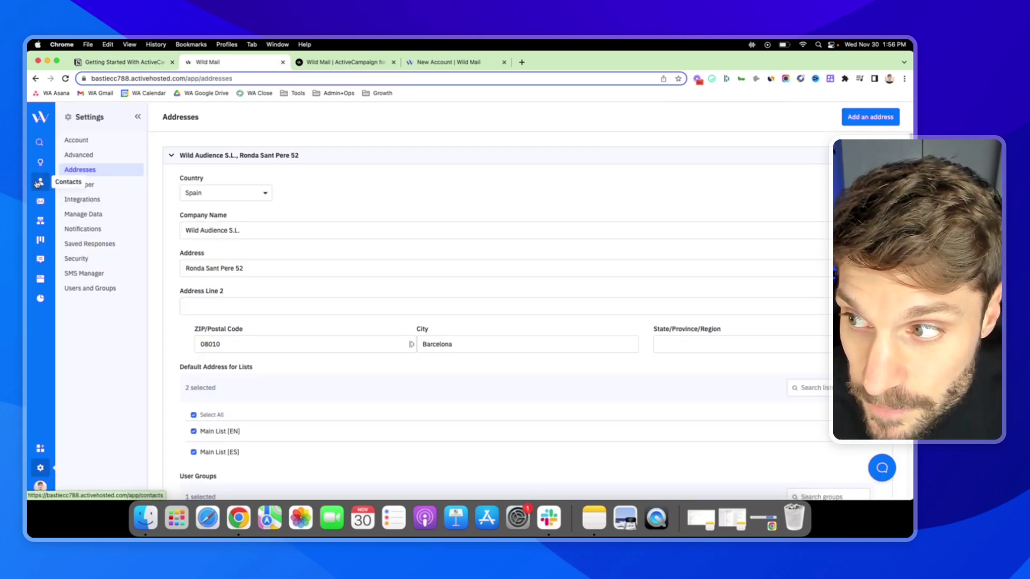
Step: Open the Lists page and preview the new-list form, closing it without saving
left_click(40, 182)
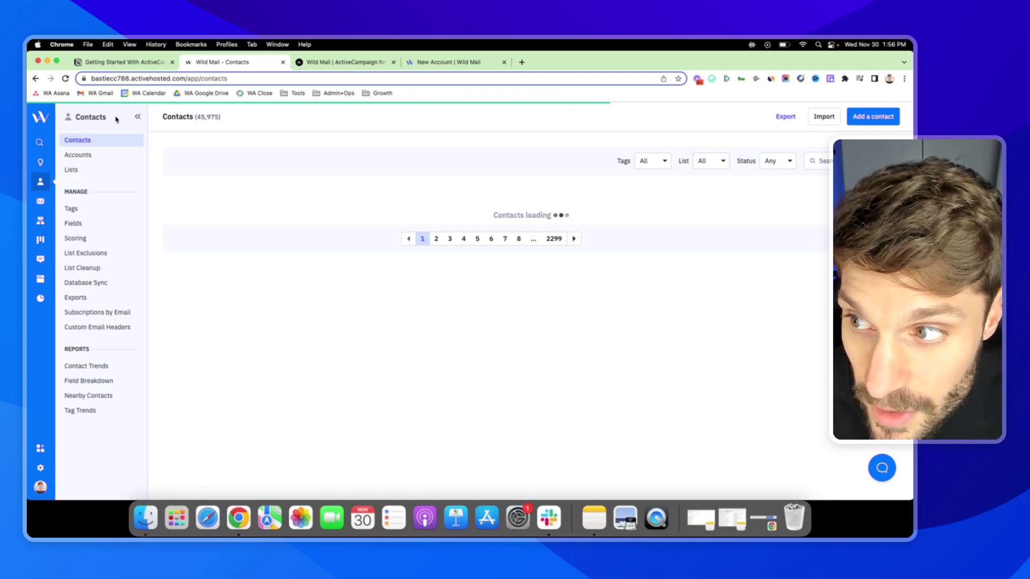
left_click(75, 171)
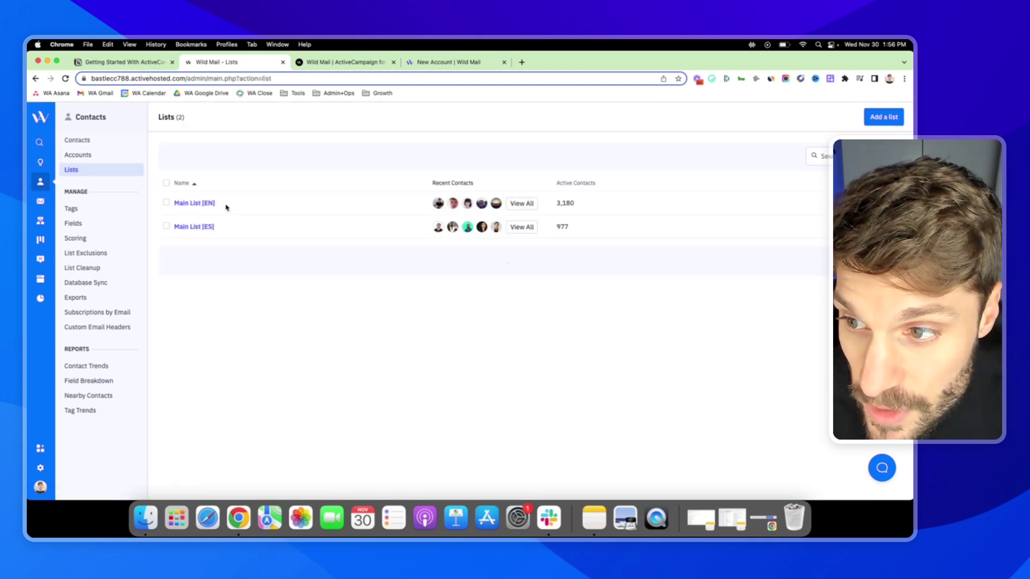
left_click(886, 120)
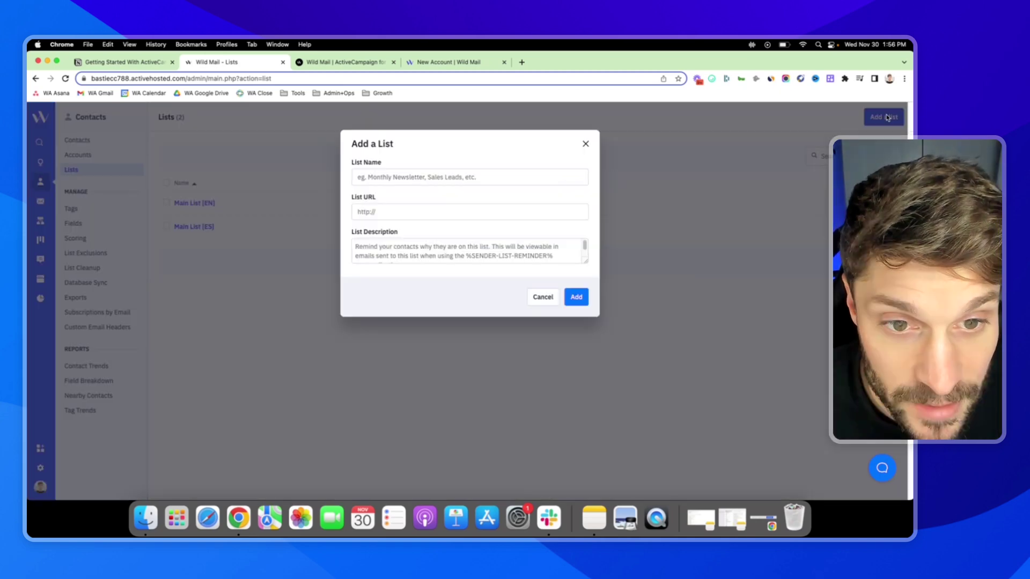
left_click(419, 178)
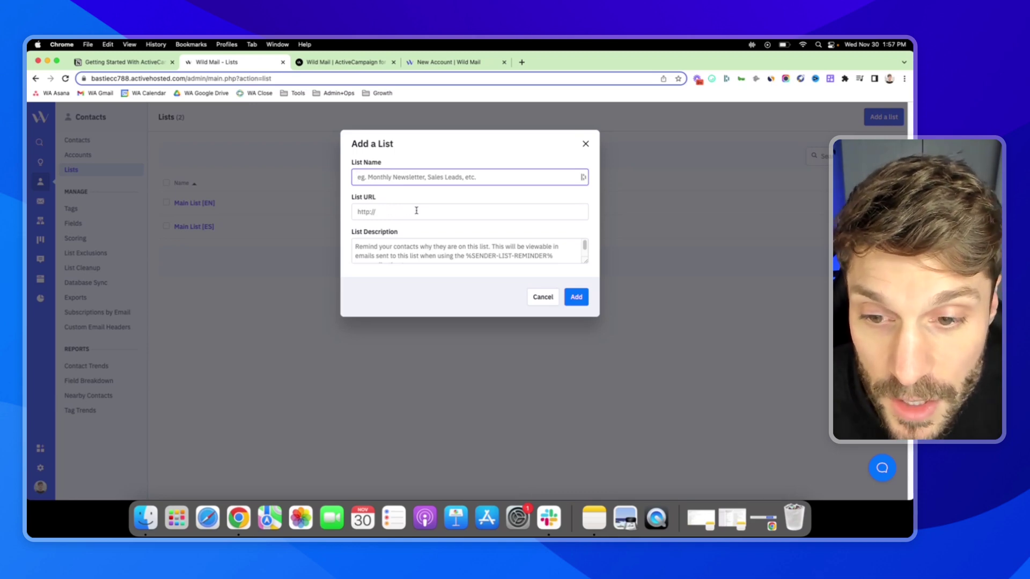
scroll(418, 254, "down", 1)
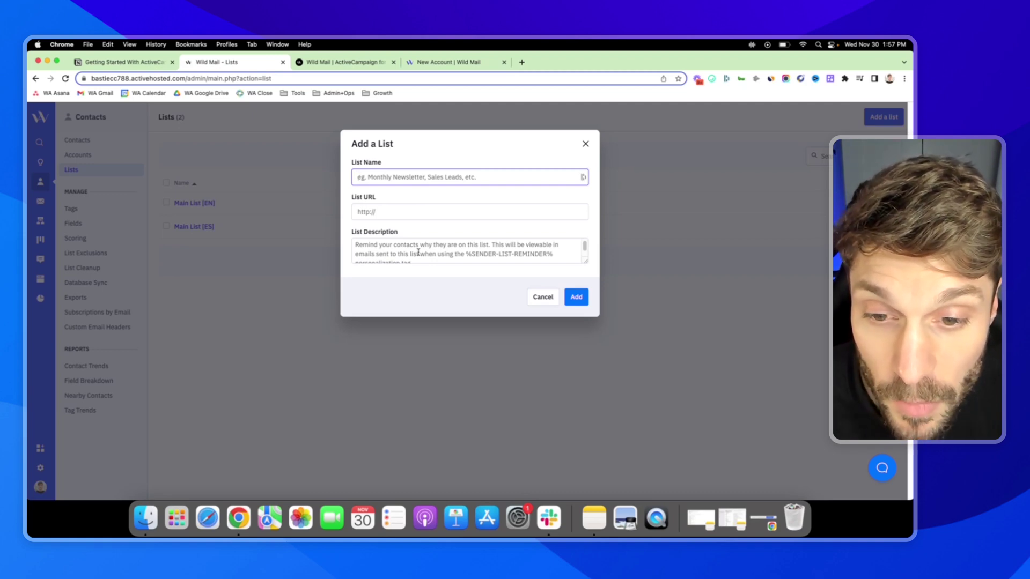
left_click(418, 252)
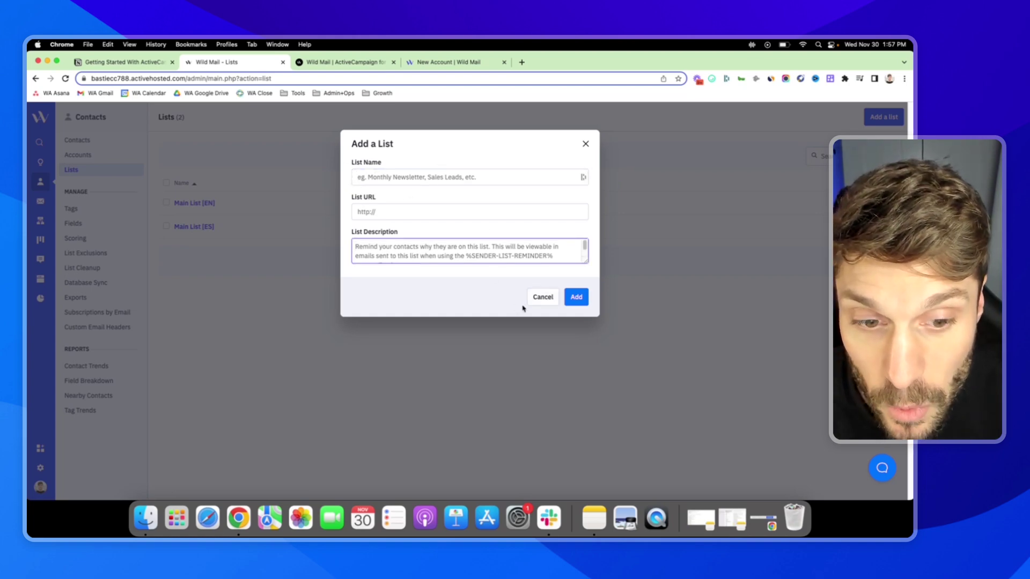
left_click(543, 297)
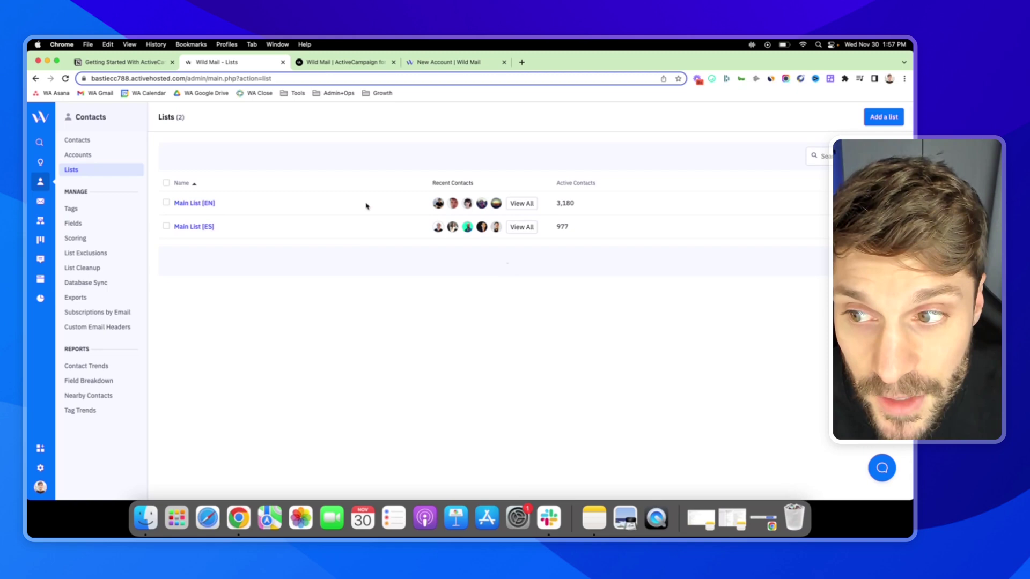
Step: Highlight the 'Import contacts' step in the Notion checklist, then return to ActiveCampaign's Lists page
left_click(131, 65)
left_click(419, 296)
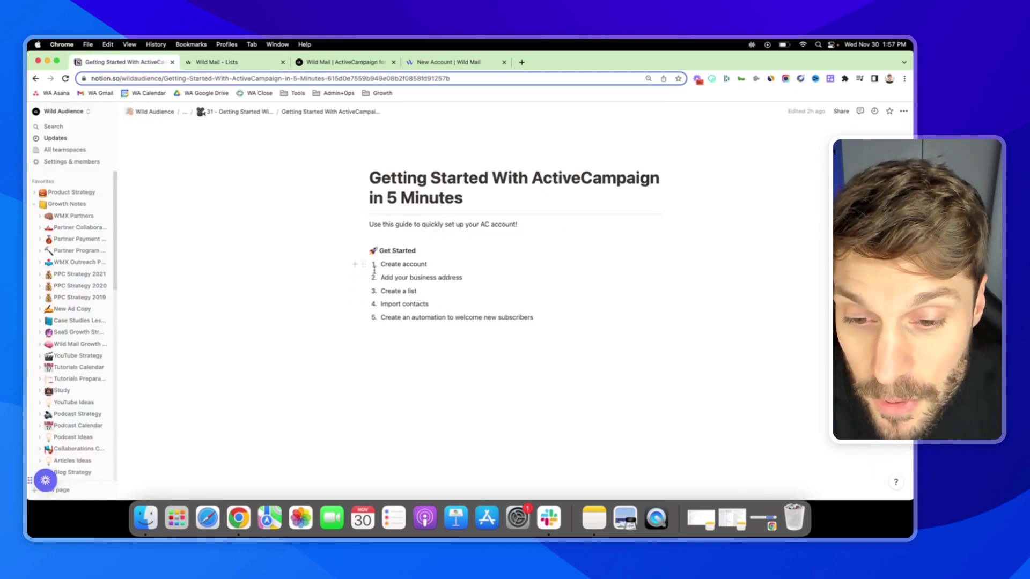
left_click_drag(430, 304, 383, 306)
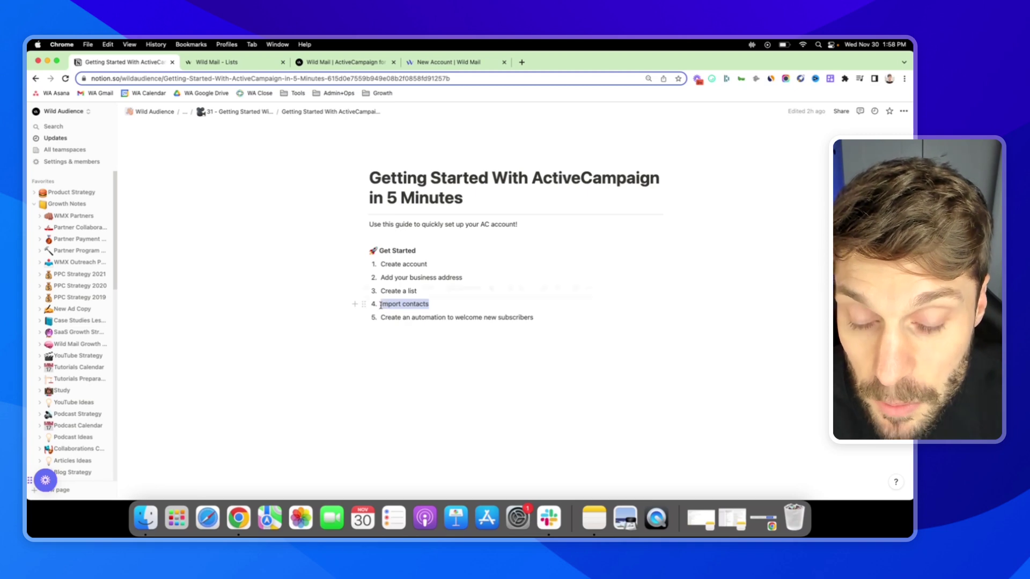
left_click(250, 62)
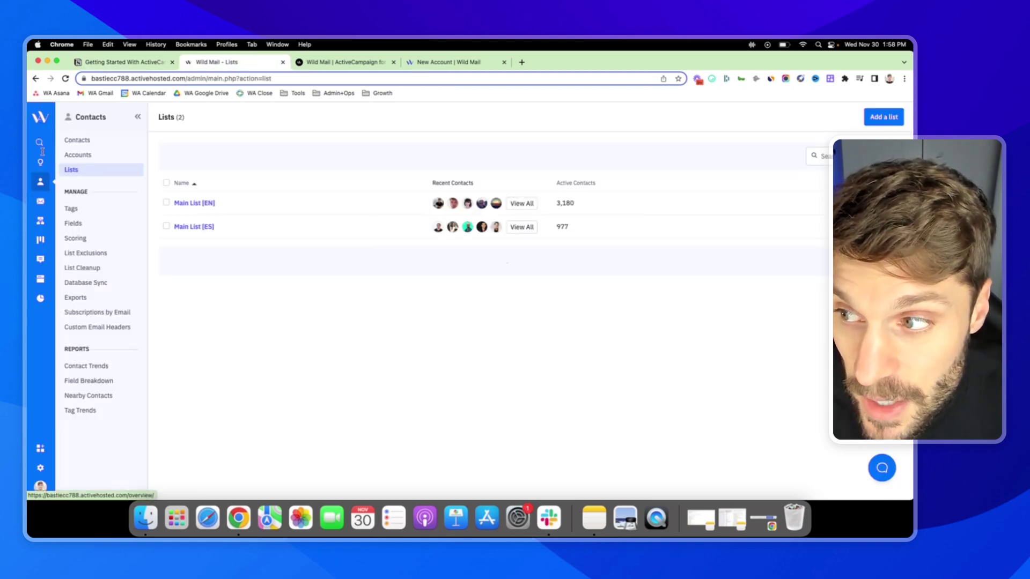
Step: Start a contact import from Contacts and upload 'sample import file.csv' from the Desktop
left_click(40, 182)
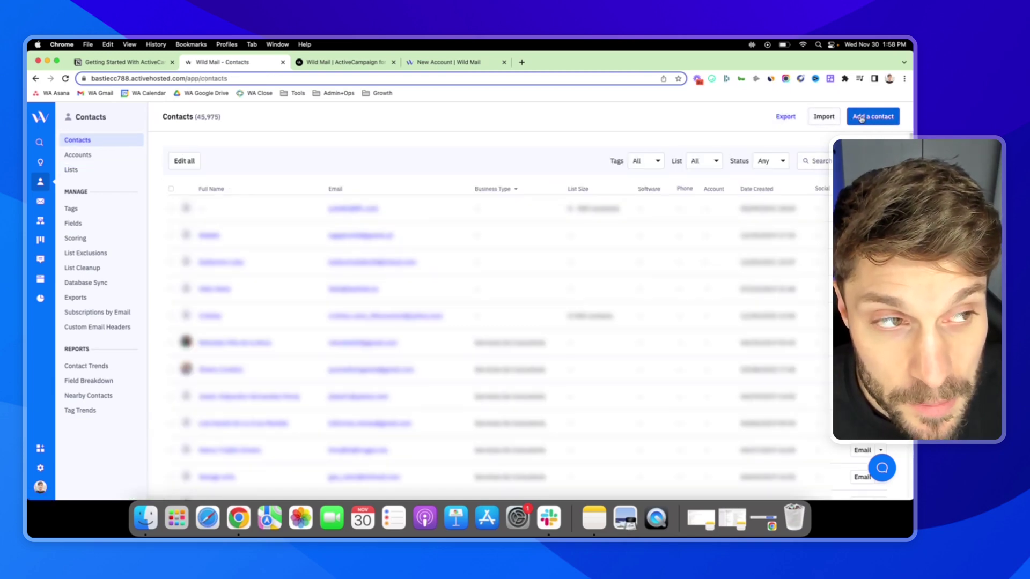
left_click(820, 117)
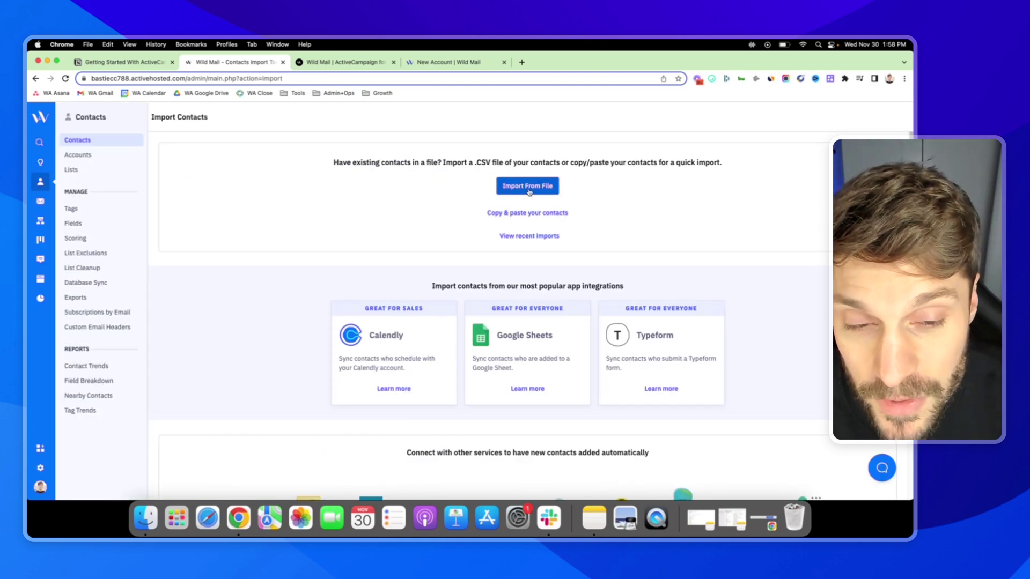
left_click_drag(444, 162, 492, 162)
left_click(496, 160)
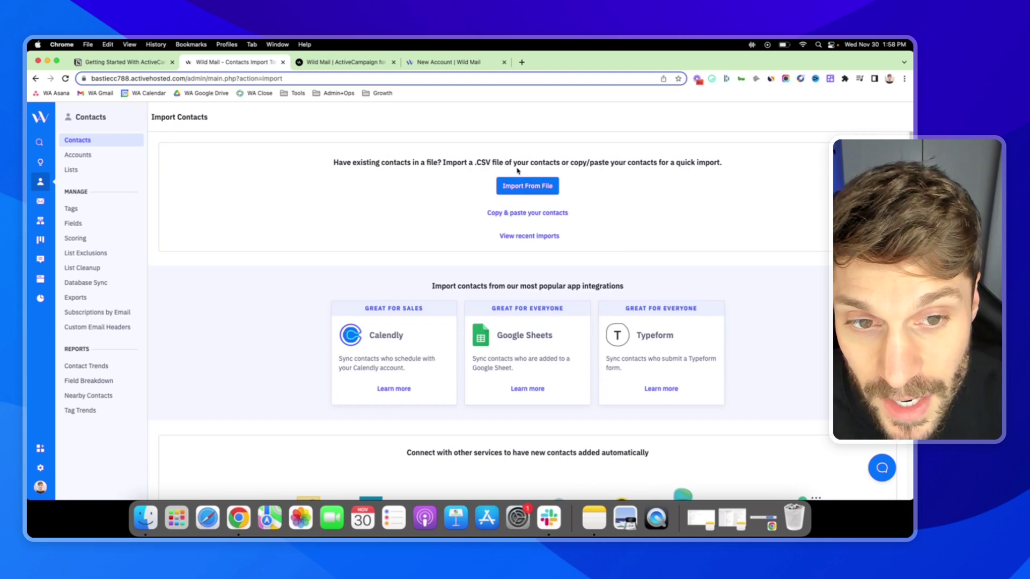
left_click(527, 187)
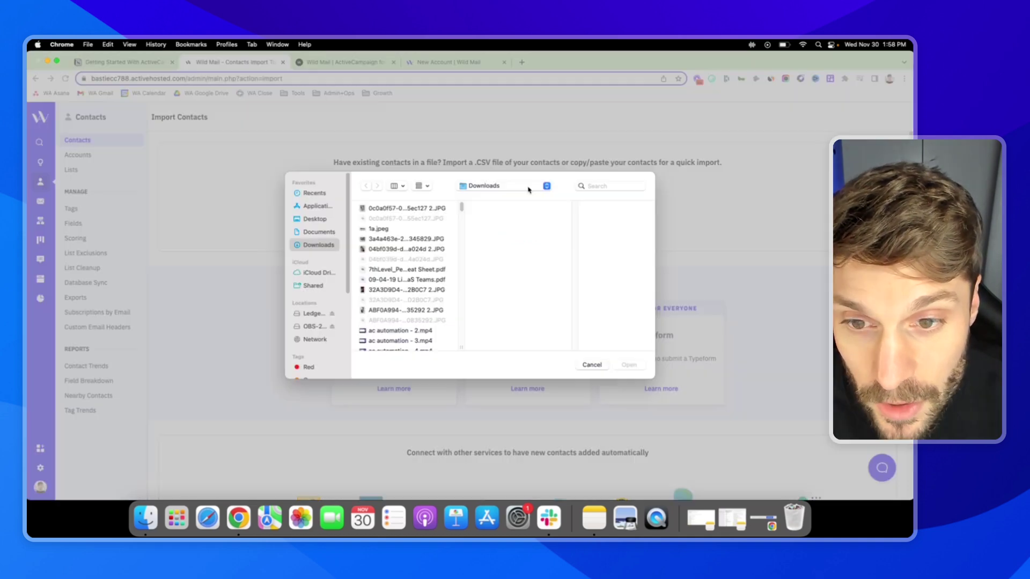
left_click(316, 219)
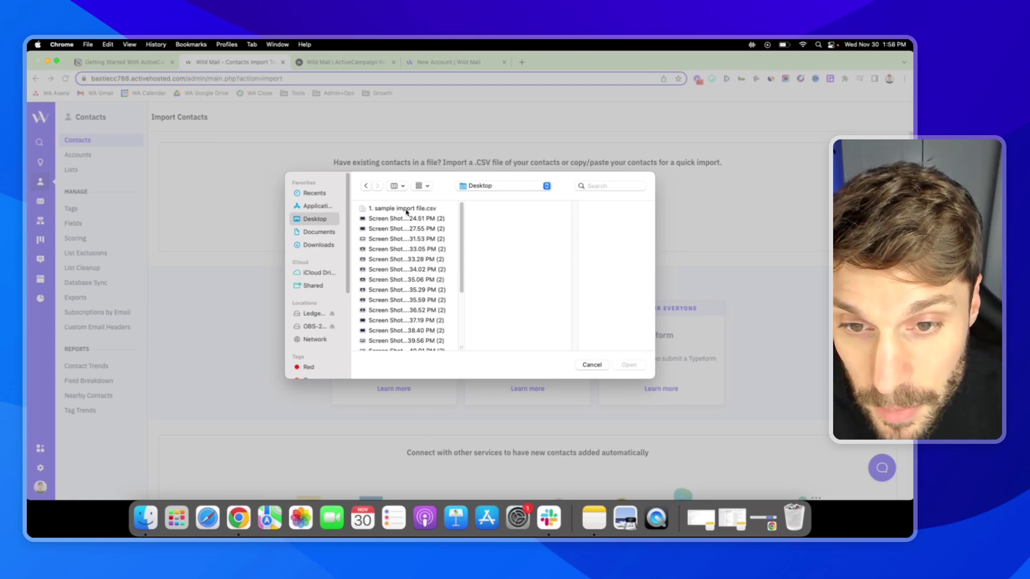
left_click(406, 209)
double_click(406, 209)
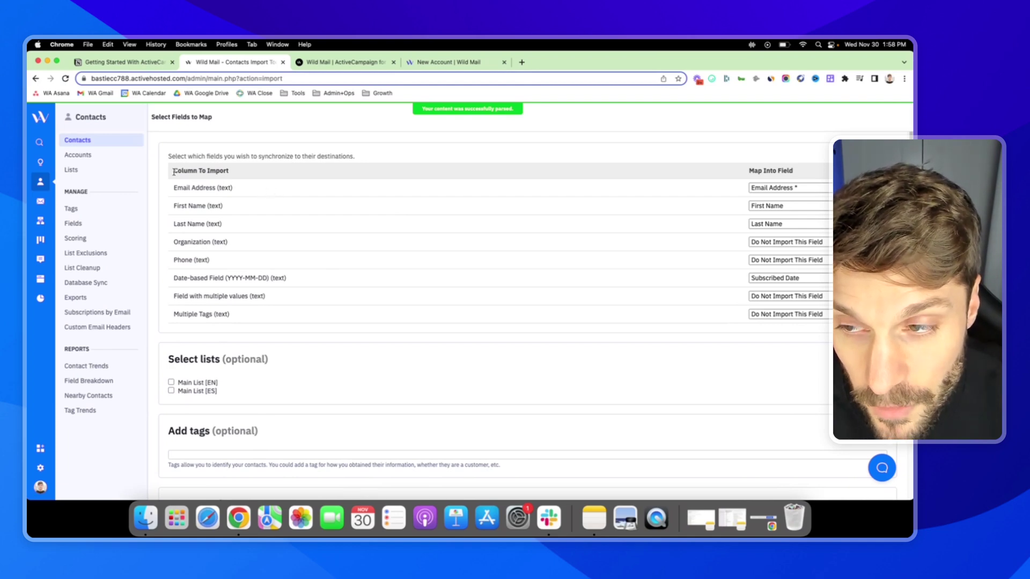
left_click_drag(173, 172, 230, 171)
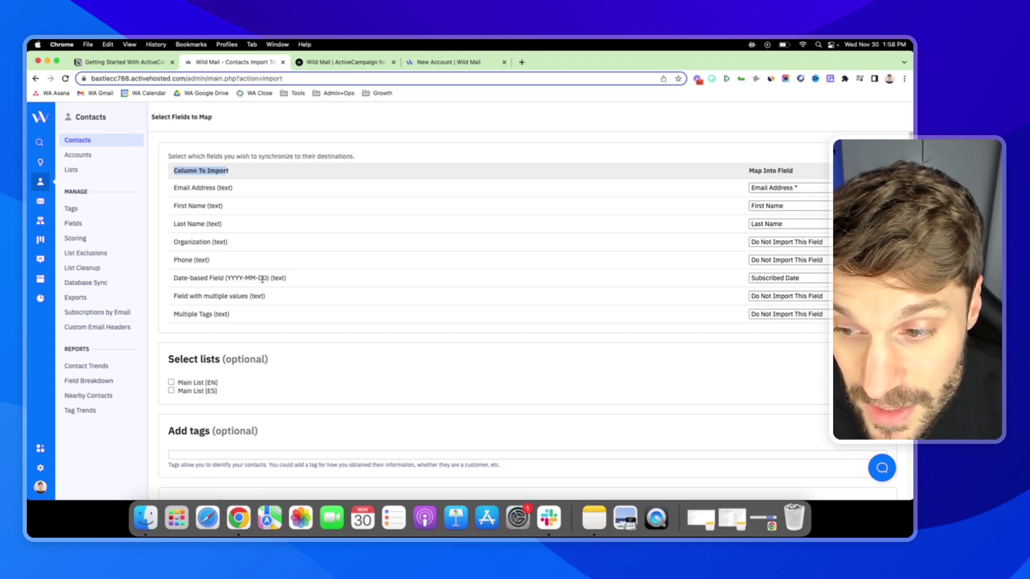
scroll(248, 305, "down", 1)
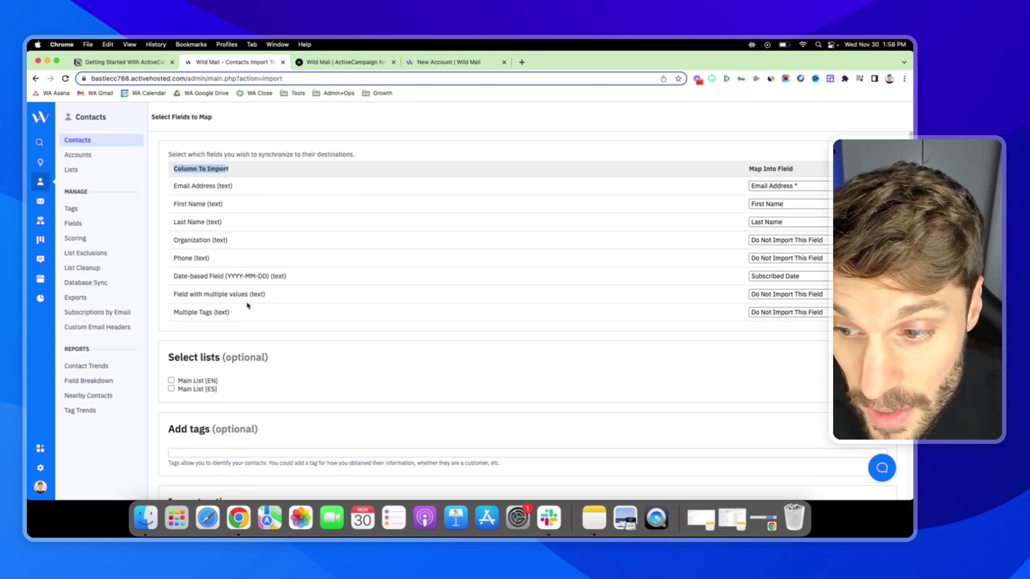
scroll(798, 181, "up", 1)
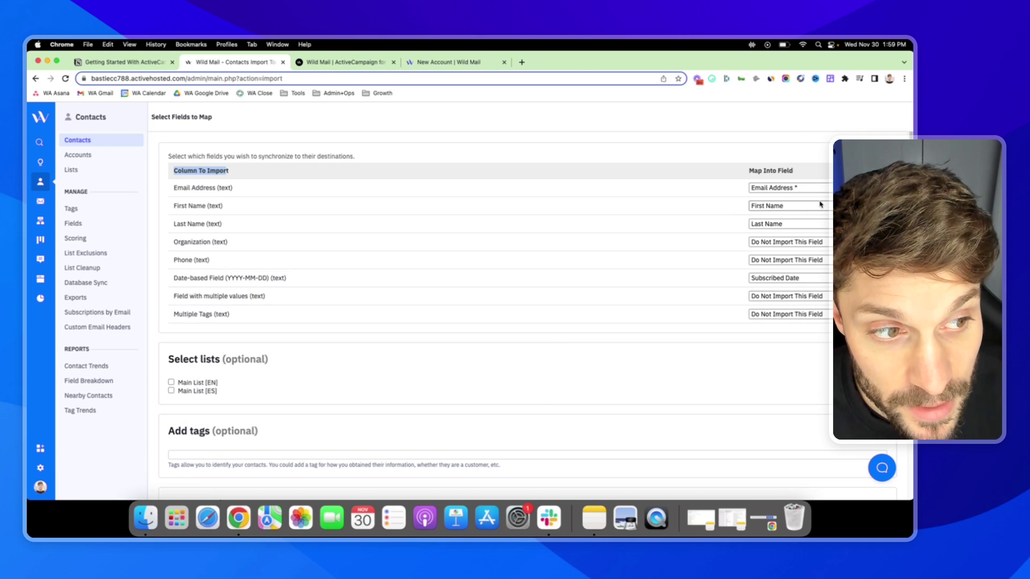
left_click(788, 187)
left_click(372, 223)
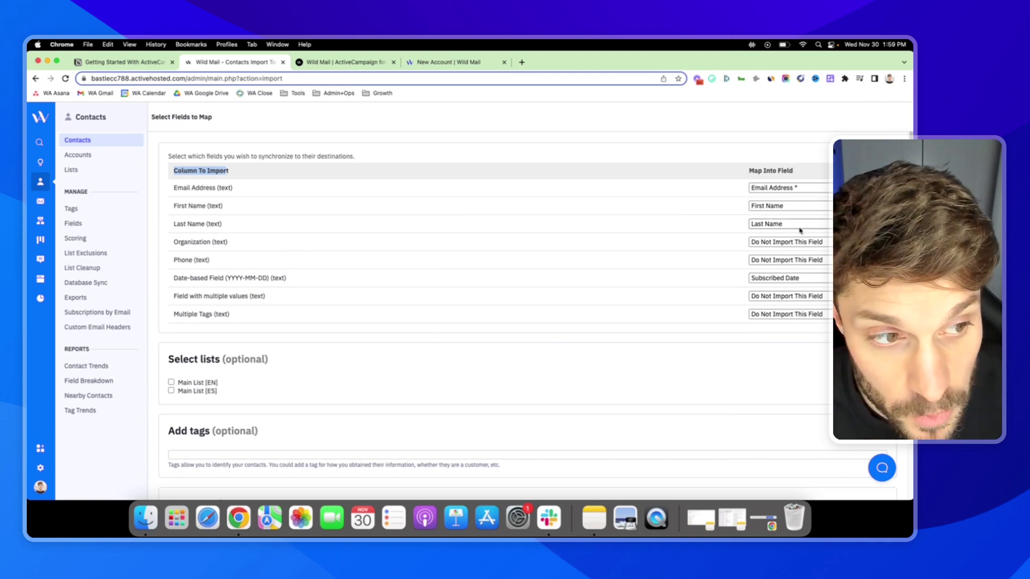
scroll(361, 345, "down", 3)
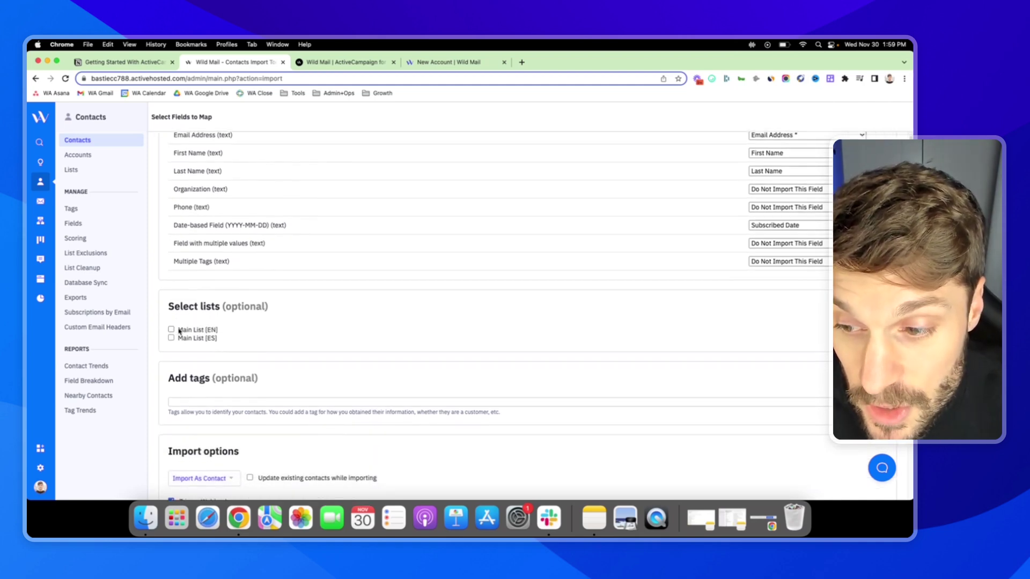
scroll(274, 324, "down", 1)
scroll(274, 324, "down", 5)
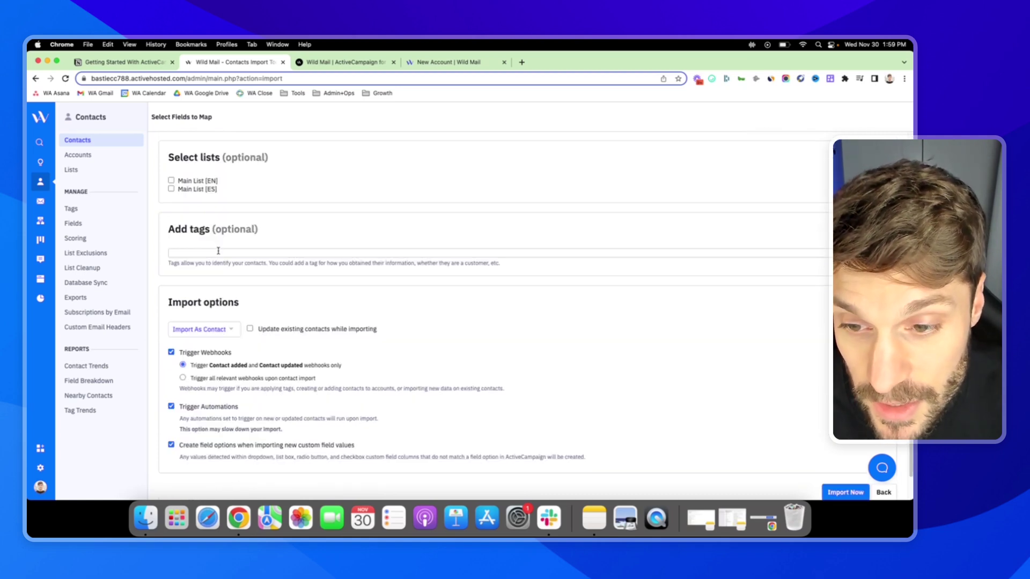
Step: Scroll the Notion checklist down to its final step, creating a welcome automation
scroll(279, 333, "down", 2)
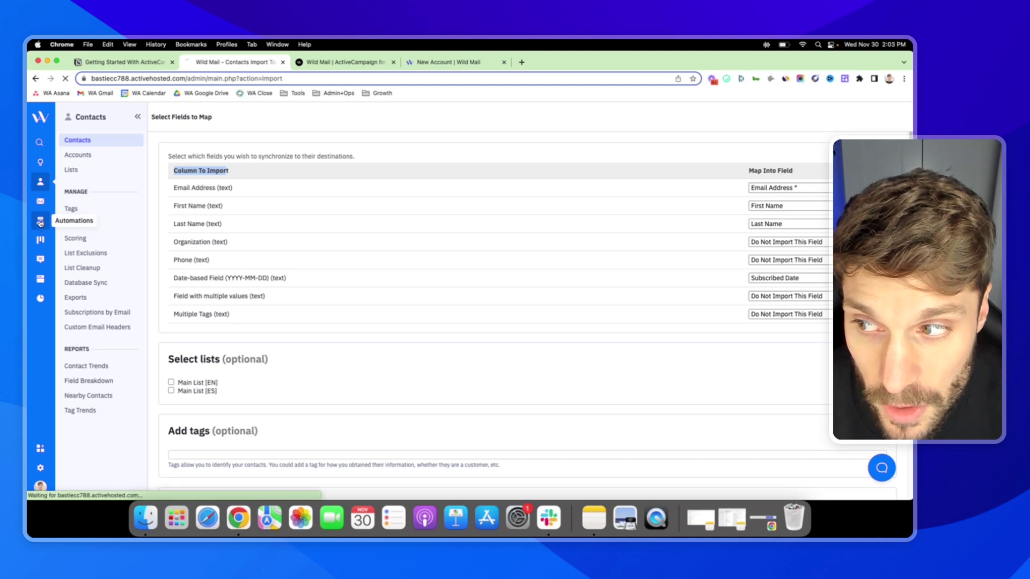
Step: Create a new automation in Automations using the Start from Scratch option
left_click(40, 221)
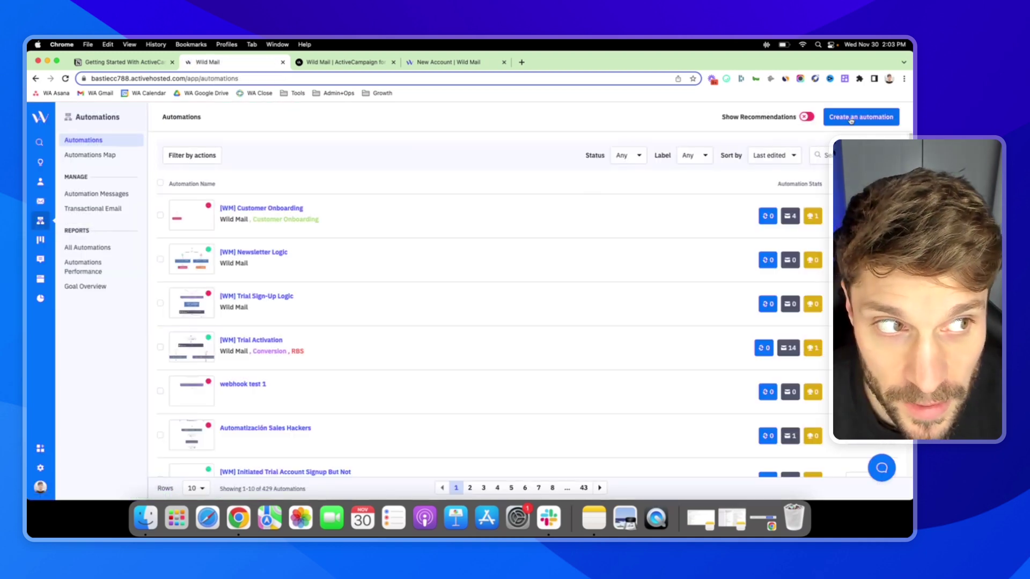
left_click(853, 118)
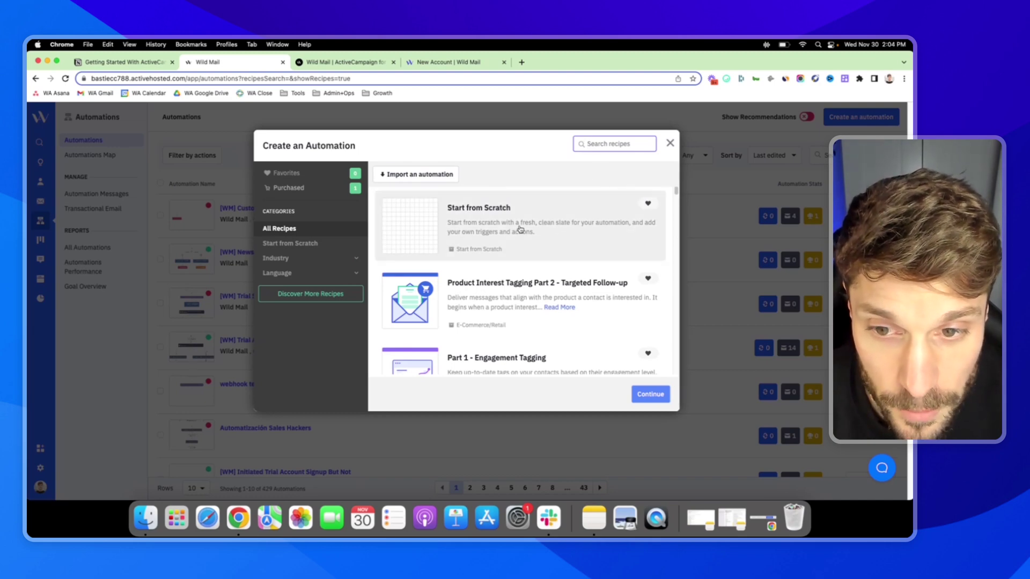
scroll(516, 291, "down", 5)
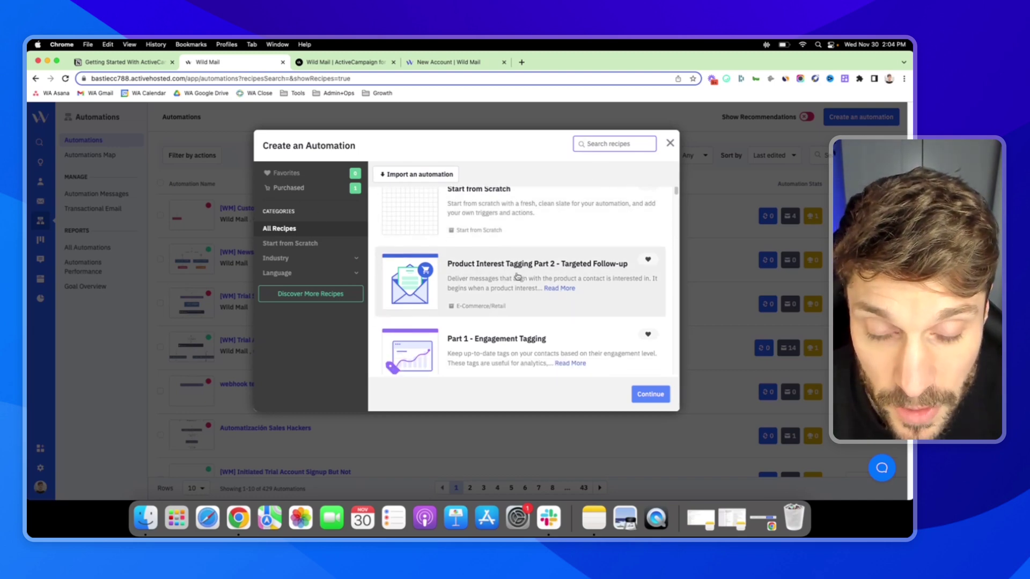
scroll(517, 290, "up", 5)
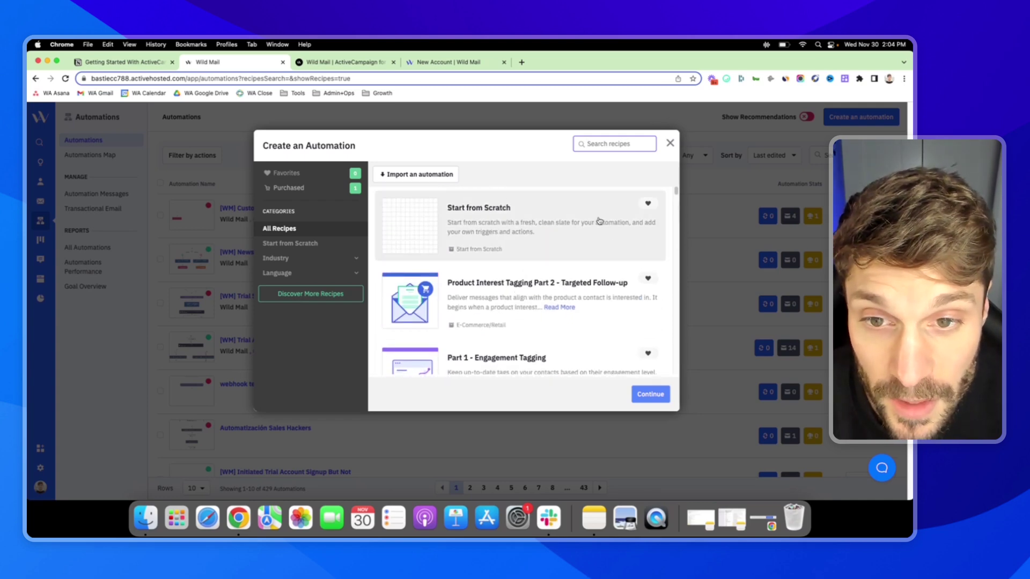
left_click(534, 219)
left_click(648, 395)
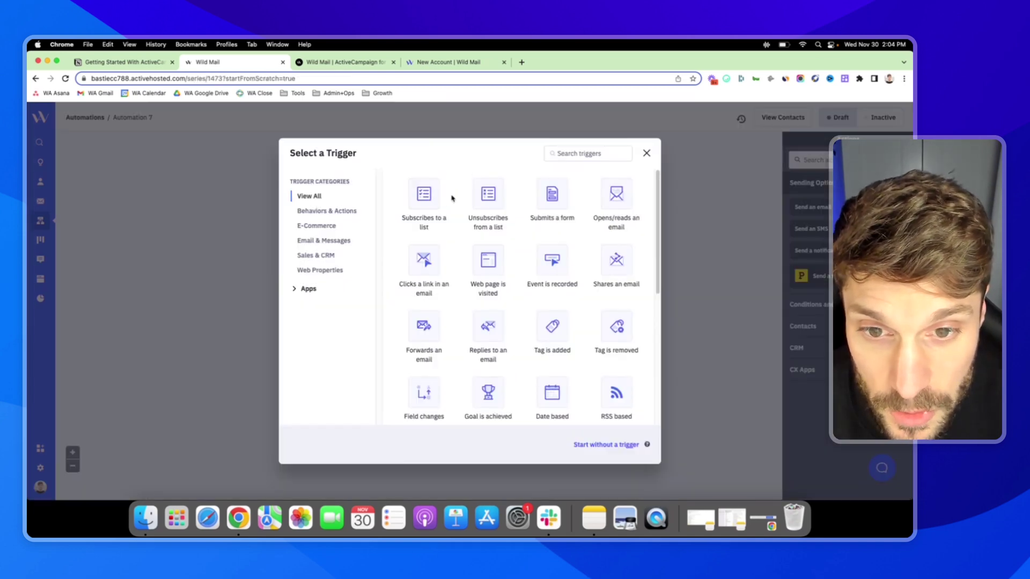
Step: Set the automation trigger to subscribing to Main List [EN]
left_click(427, 199)
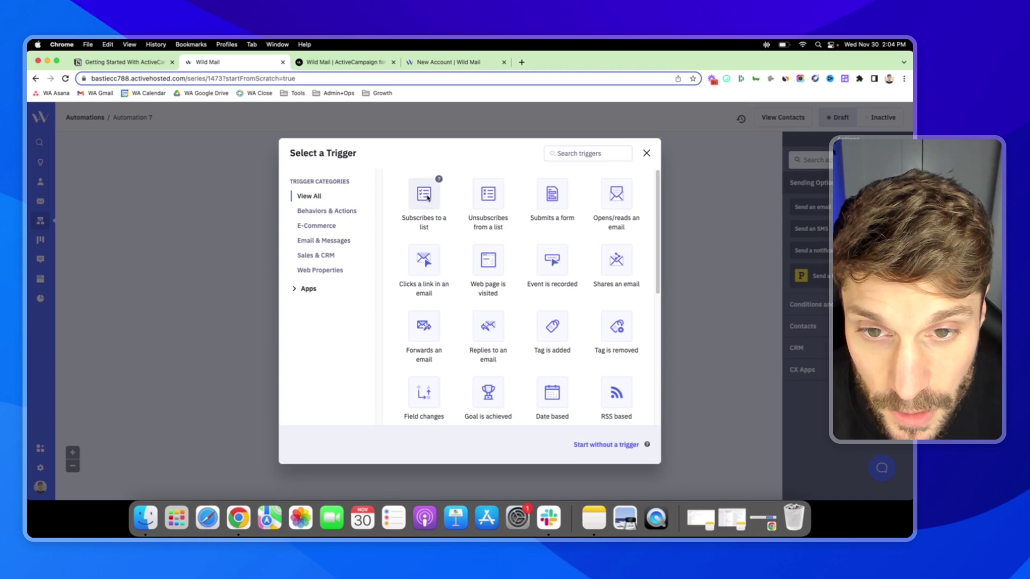
left_click(361, 237)
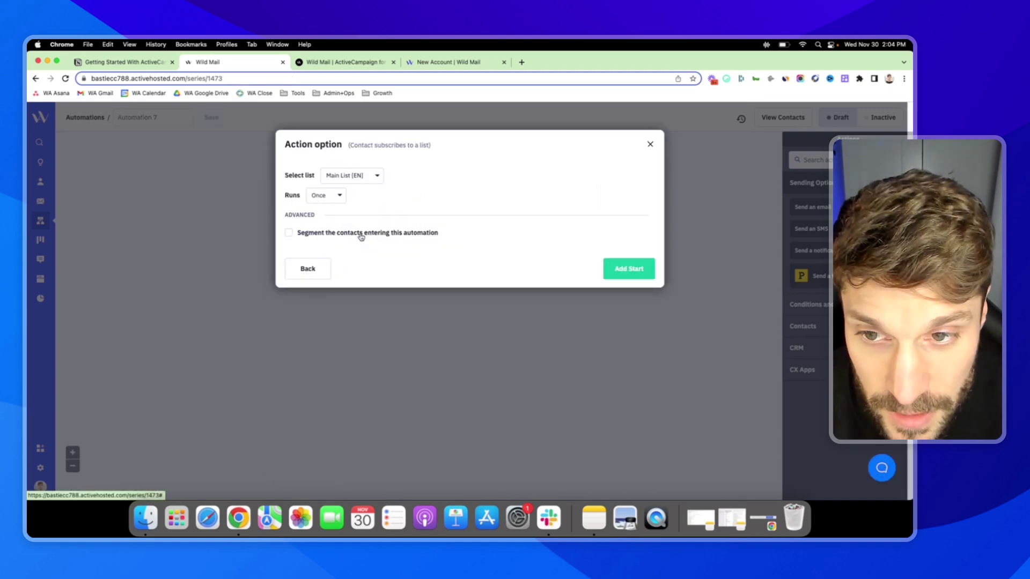
left_click(625, 270)
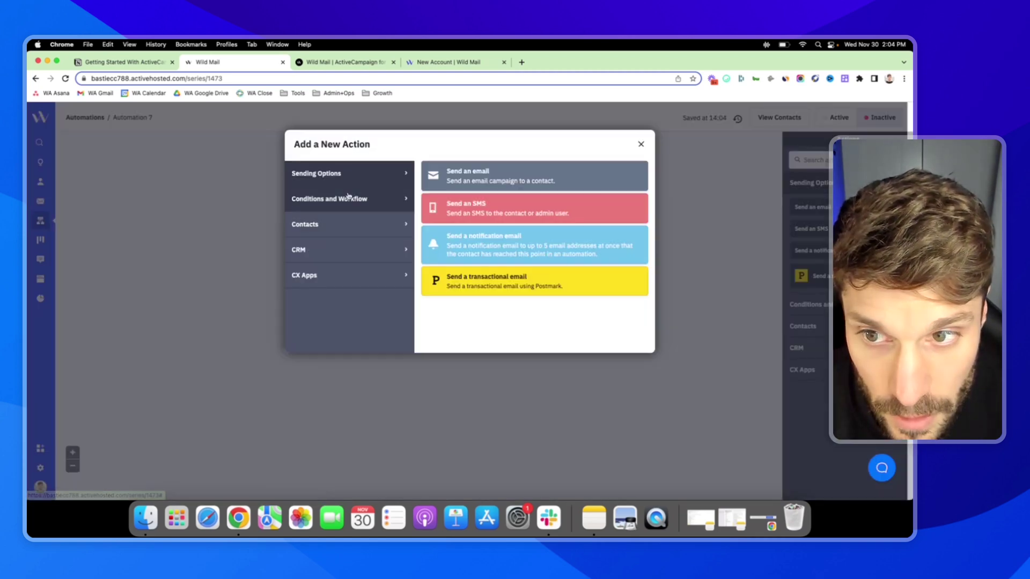
Step: Add a send-email action named 'Welcome' and save it to design later
left_click(489, 175)
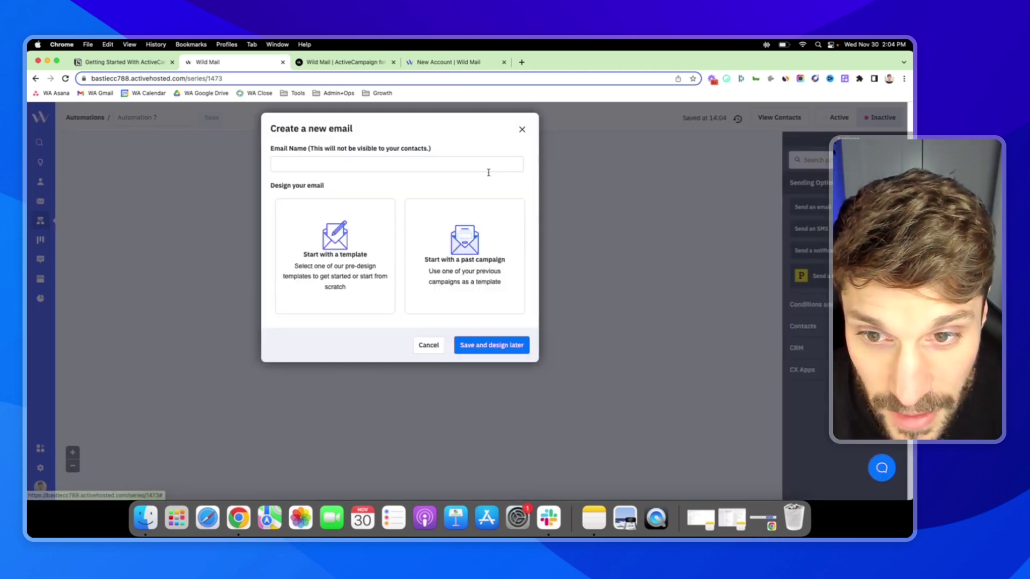
left_click(326, 166)
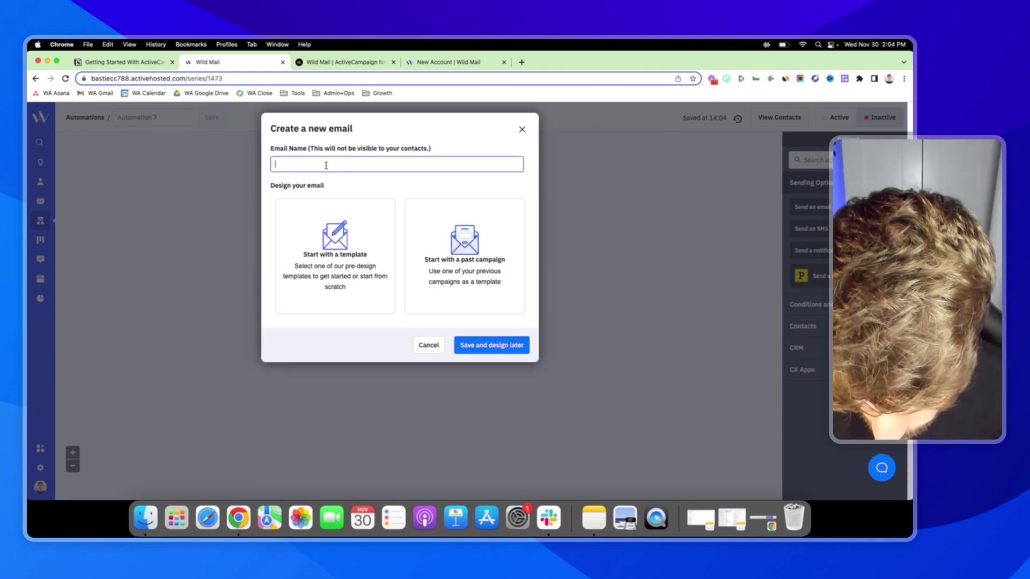
type("Welcome")
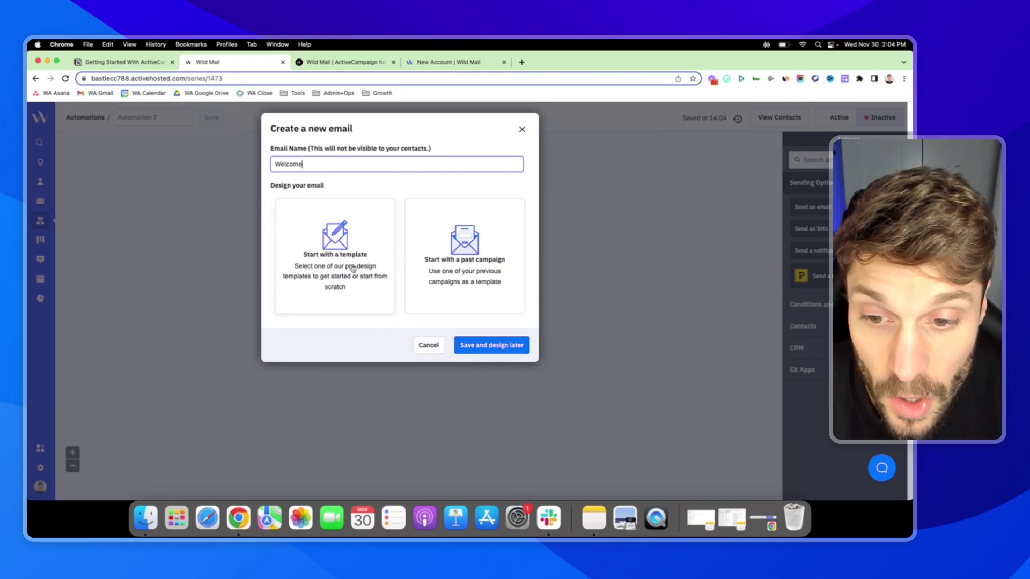
left_click(496, 345)
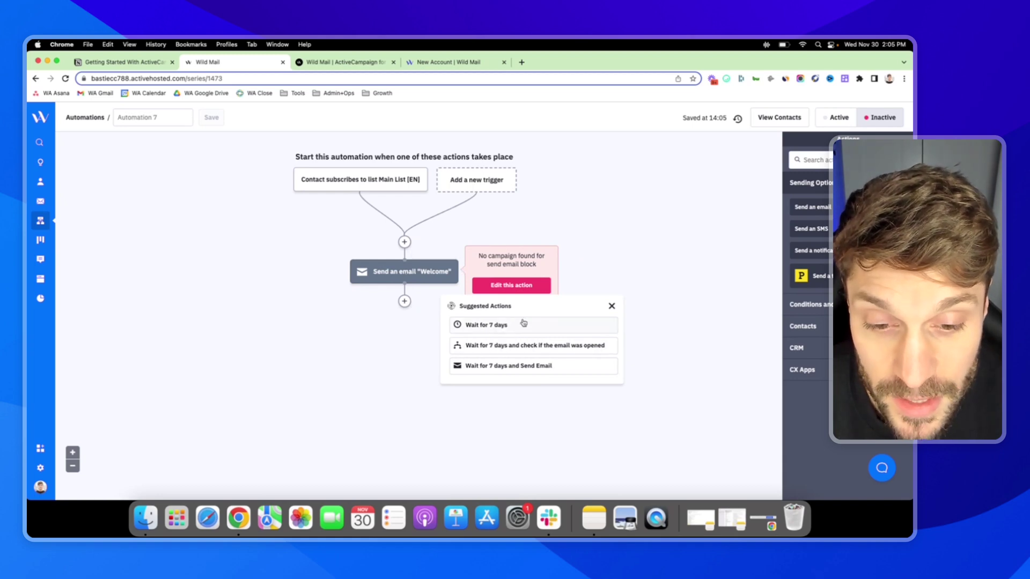
left_click(404, 301)
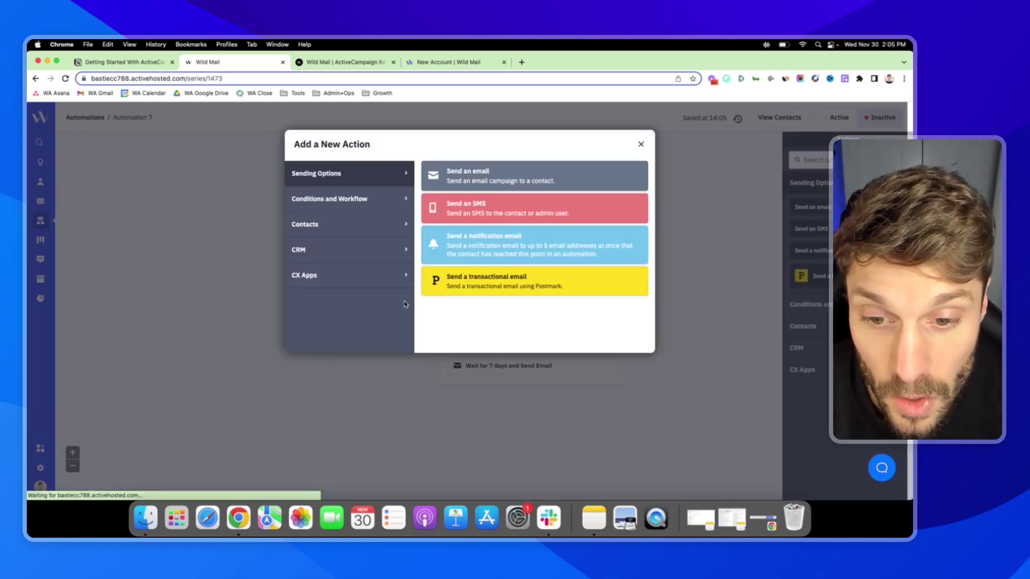
left_click(367, 199)
left_click(483, 181)
key("Escape")
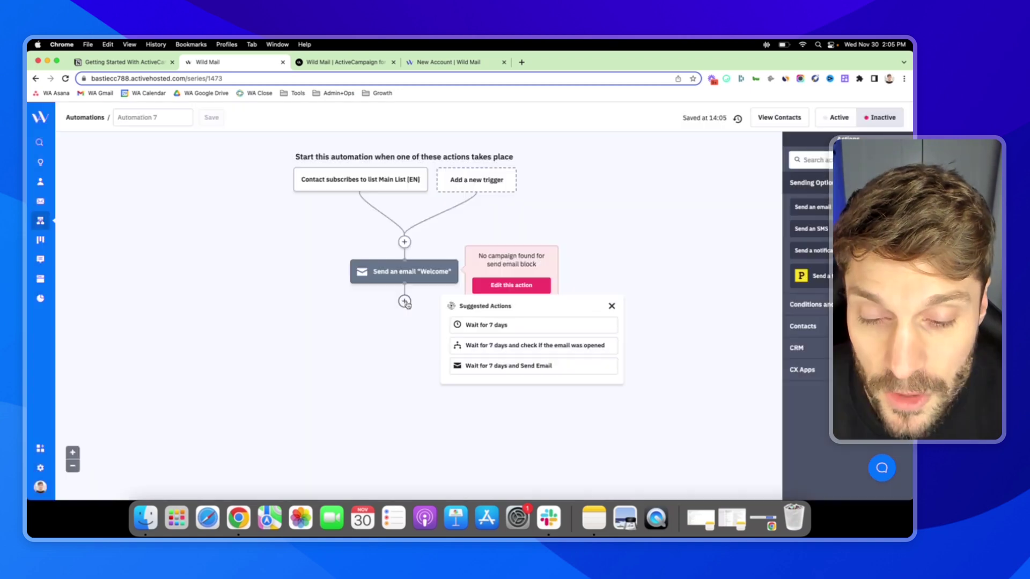